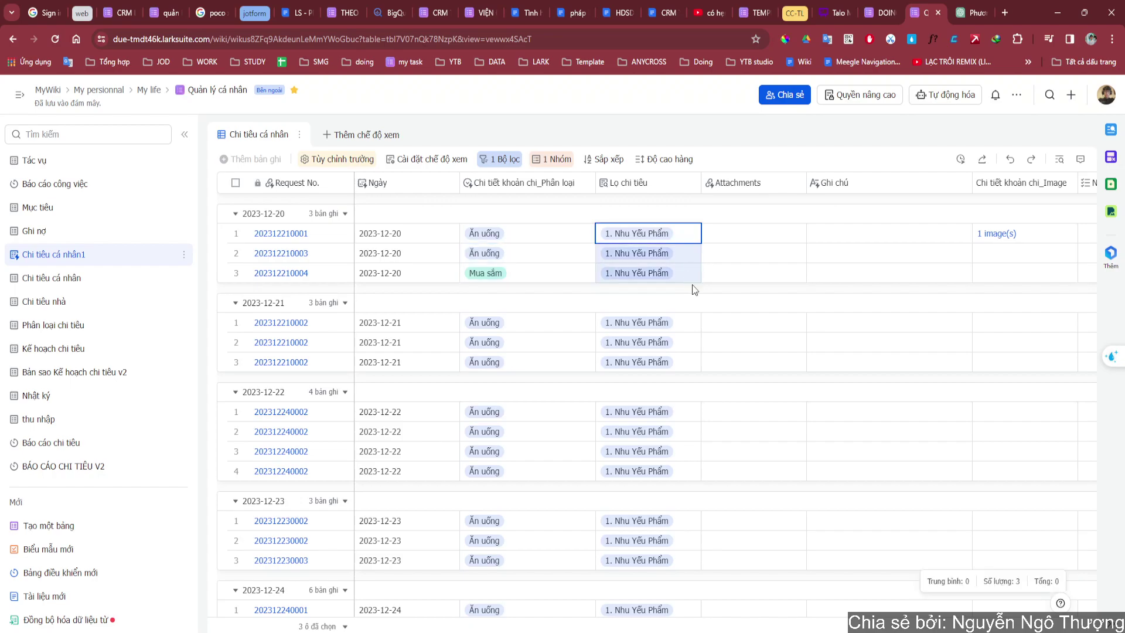
Open the Cấu hình table and widen the Phân nhóm chi tiêu column to show all the first row's tags
scroll(148, 359, "down", 10)
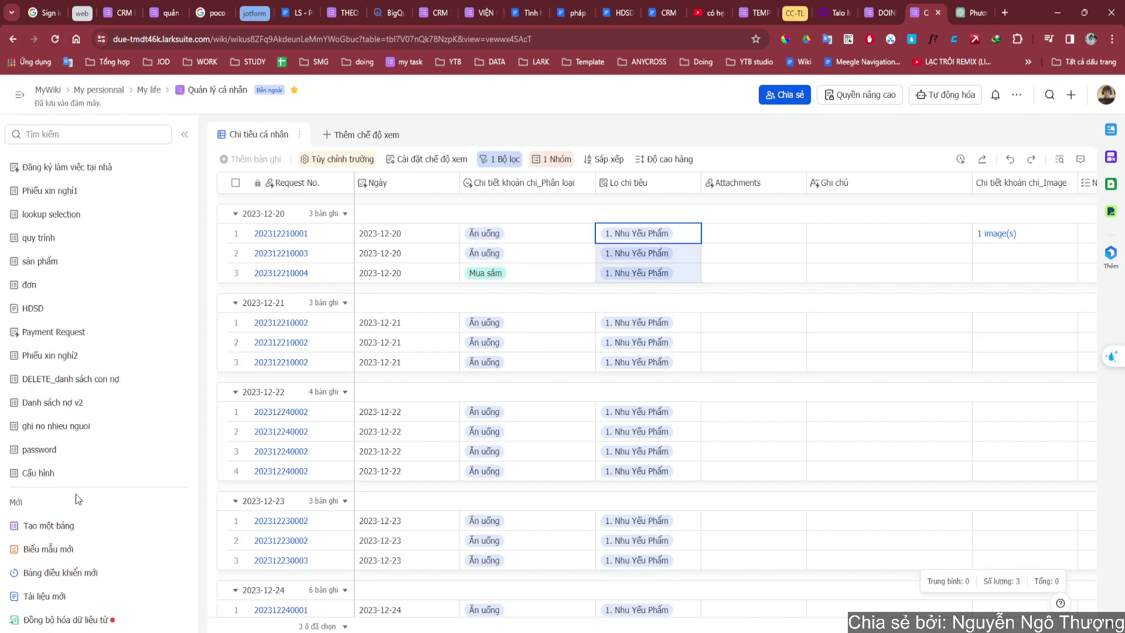
left_click(65, 474)
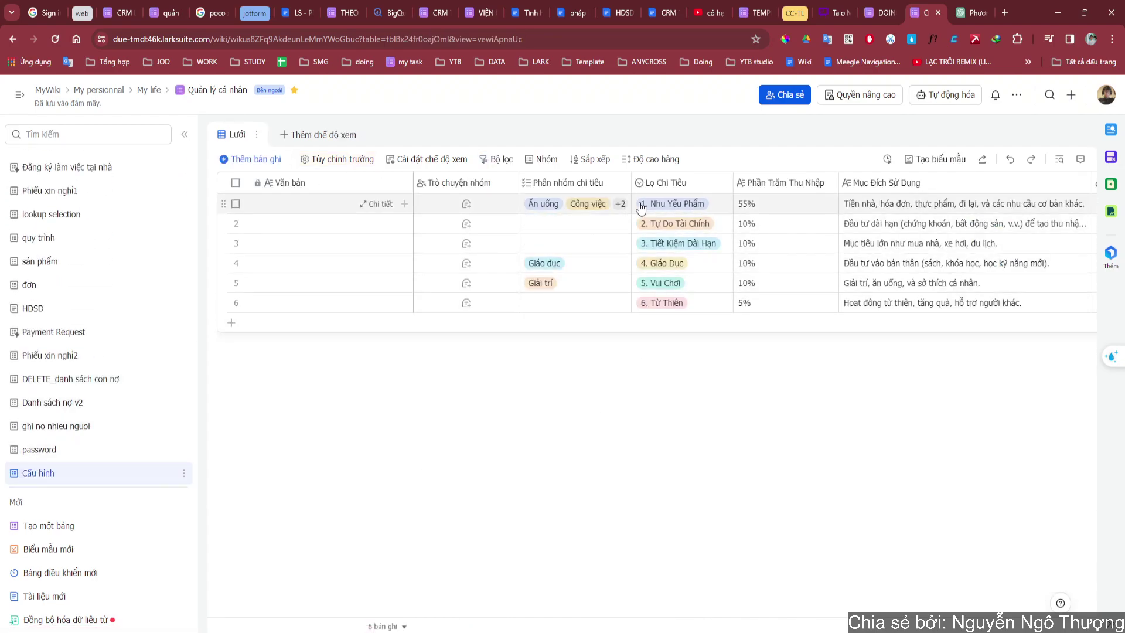
left_click_drag(631, 205, 706, 205)
left_click(701, 205)
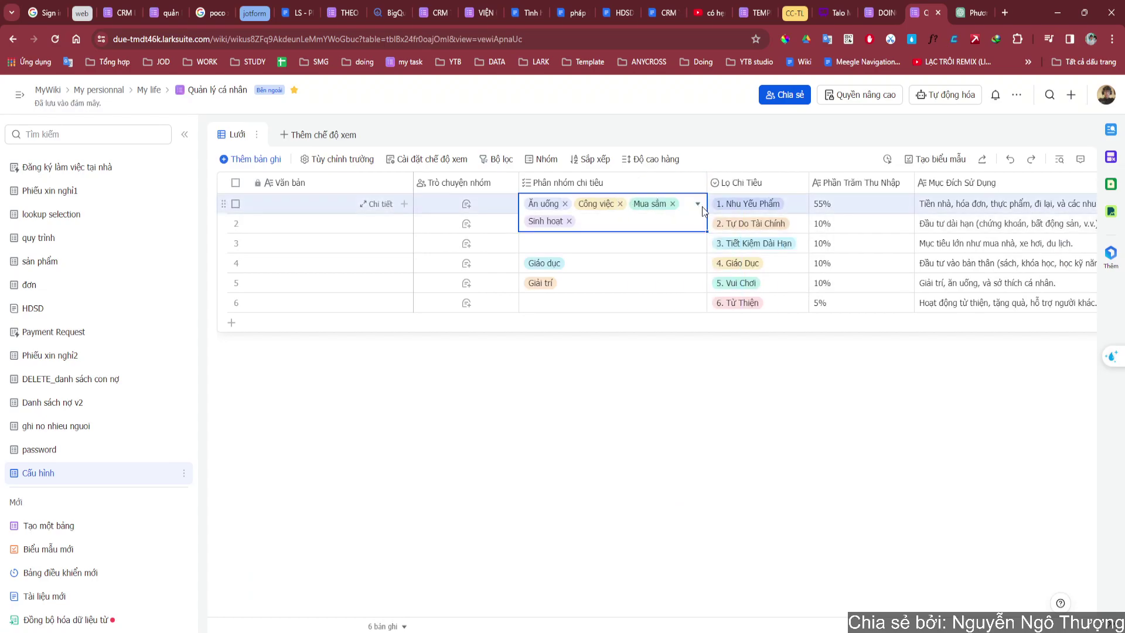
Examine how the Phân nhóm chi tiêu subgroups in each Cấu hình row pair with their Lọ Chi Tiêu value
left_click(800, 205)
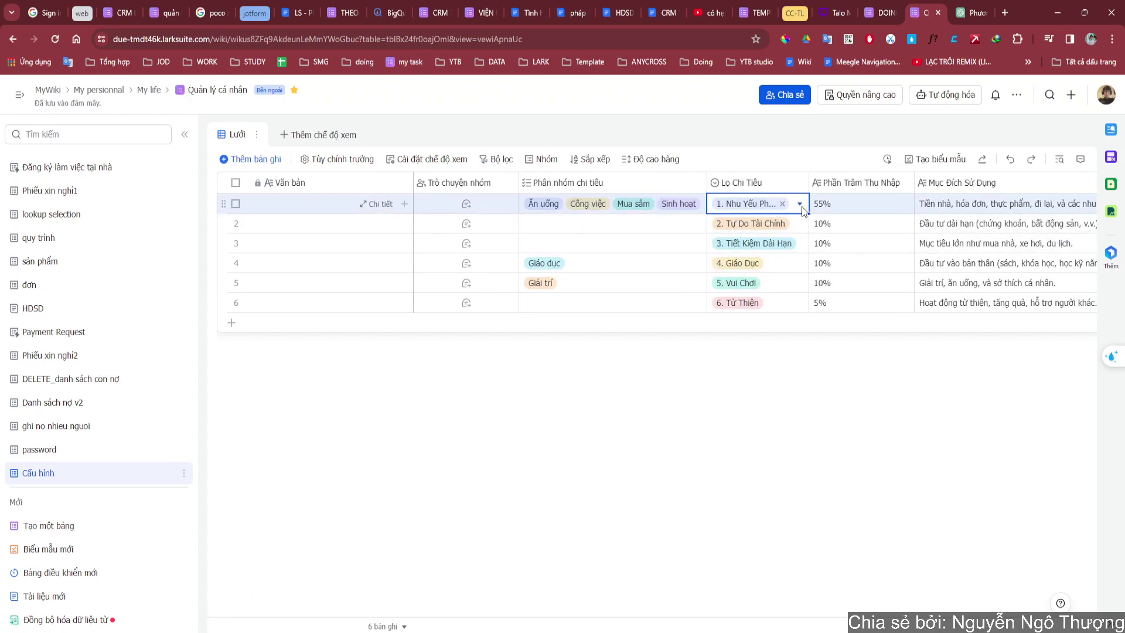
left_click(800, 205)
left_click(820, 284)
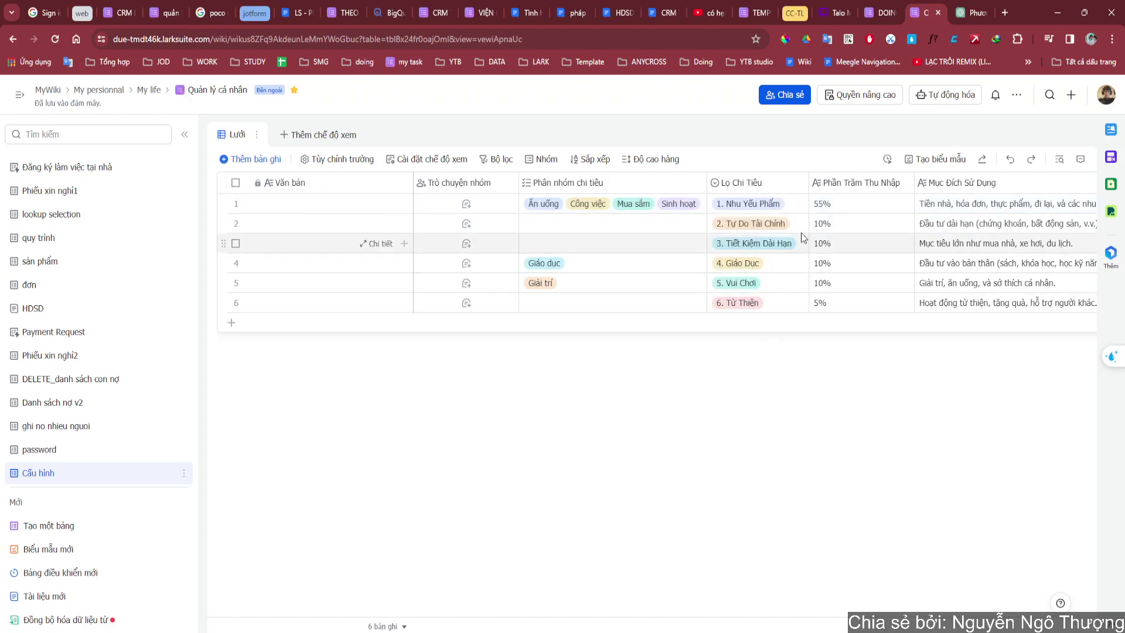
left_click(634, 267)
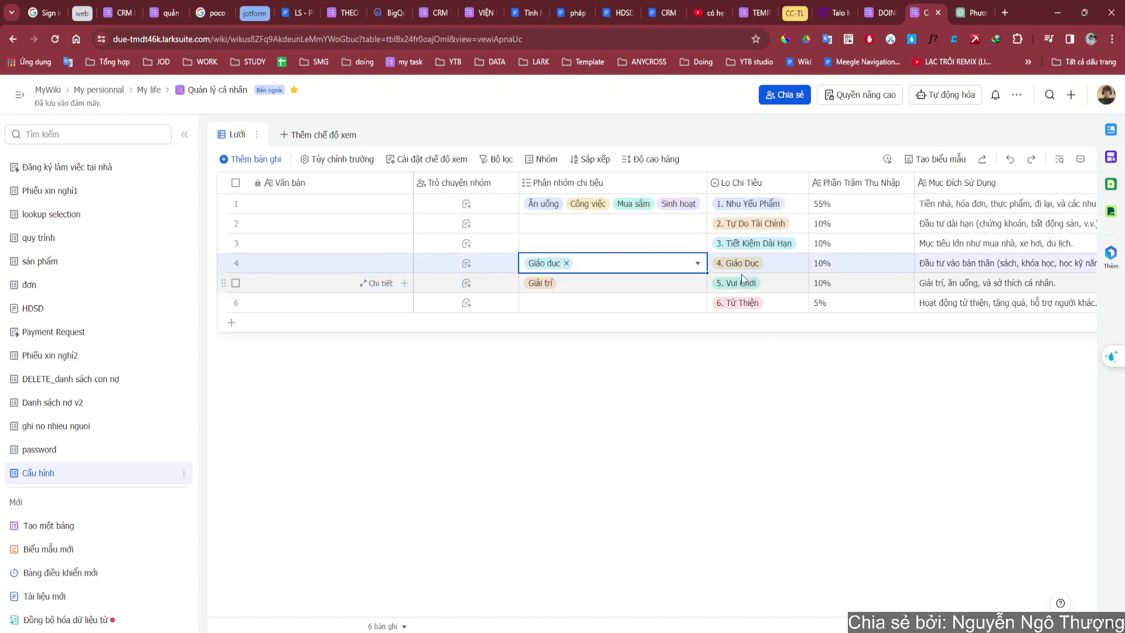
left_click(794, 224)
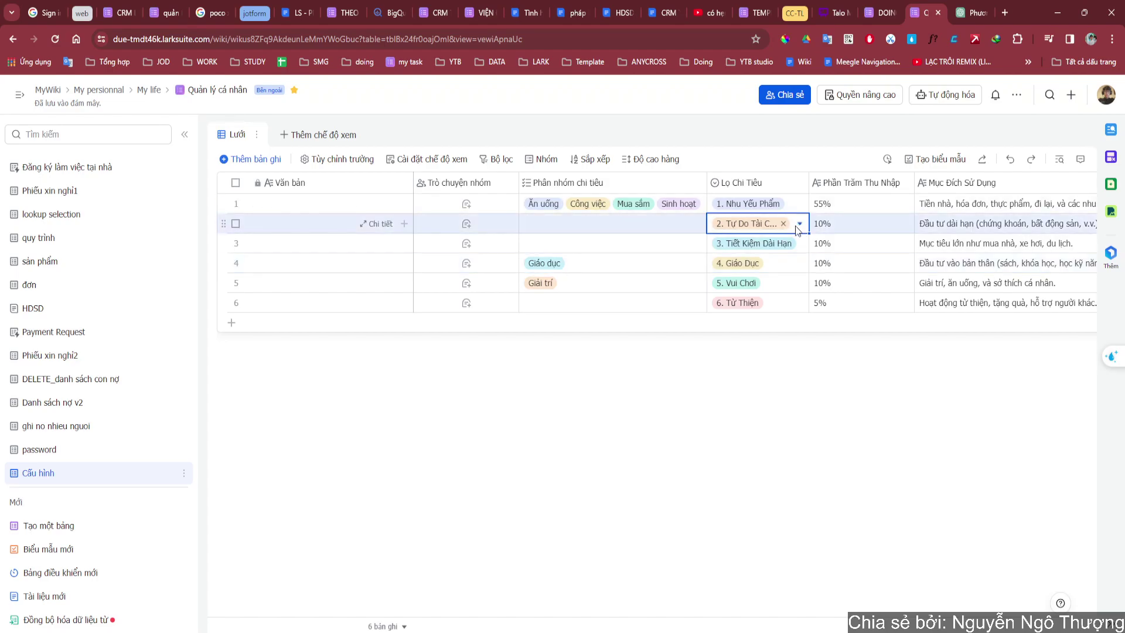
left_click(791, 286)
left_click(791, 308)
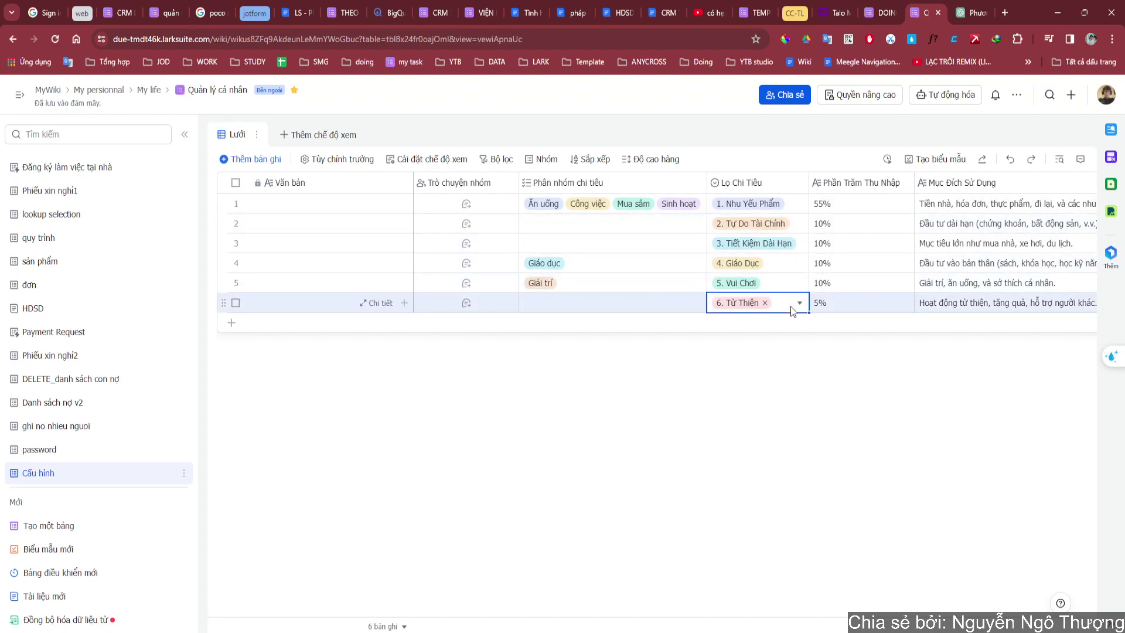
left_click(785, 265)
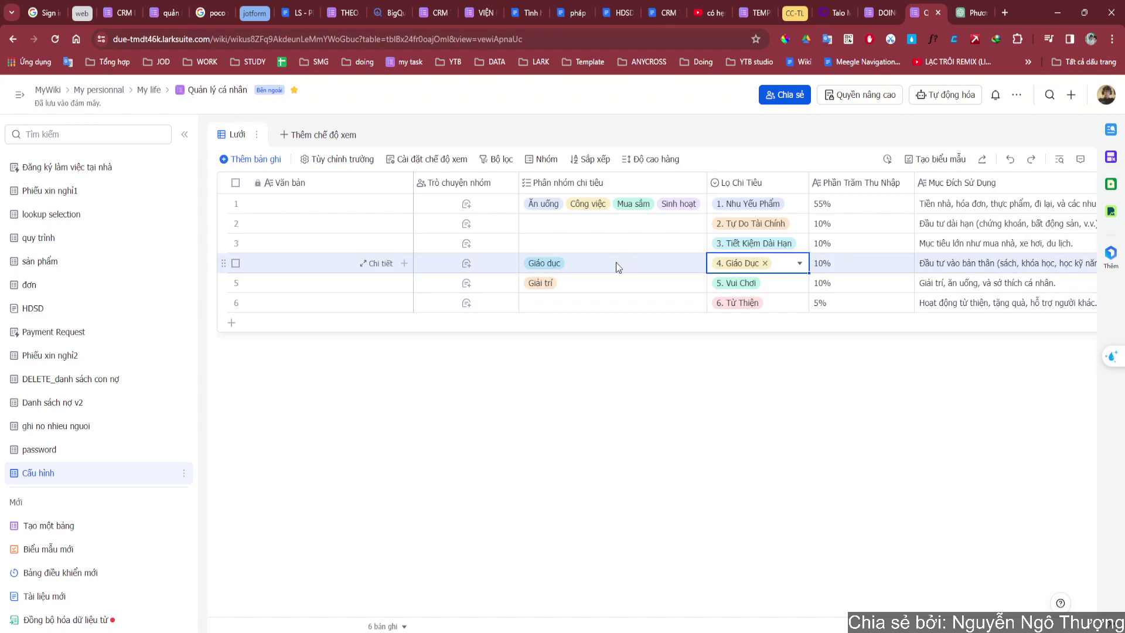
left_click(587, 280)
left_click(796, 280)
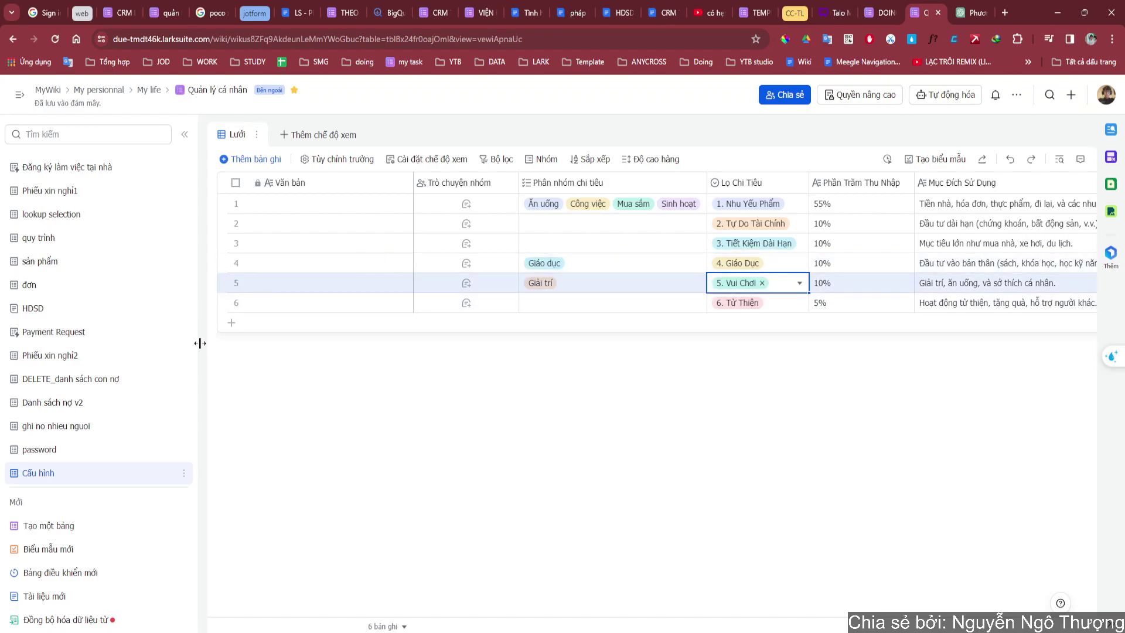
Open the Chi tiêu cá nhân1 table and review the lookup settings of its Lọ chi tiêu field
scroll(176, 439, "up", 10)
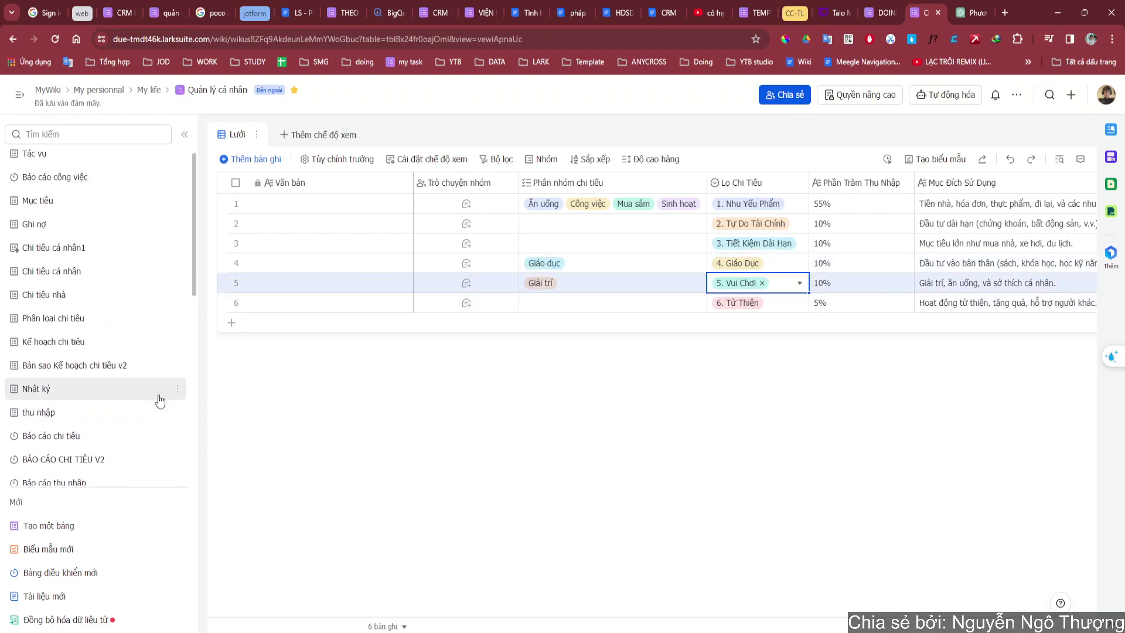
left_click(82, 248)
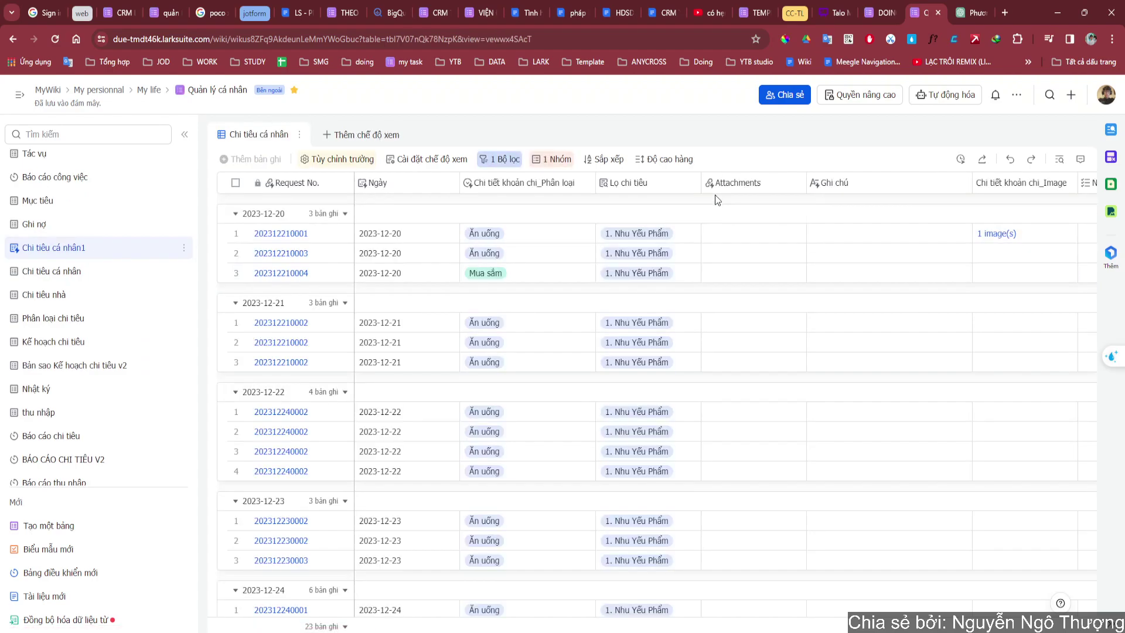
left_click(692, 182)
left_click(661, 211)
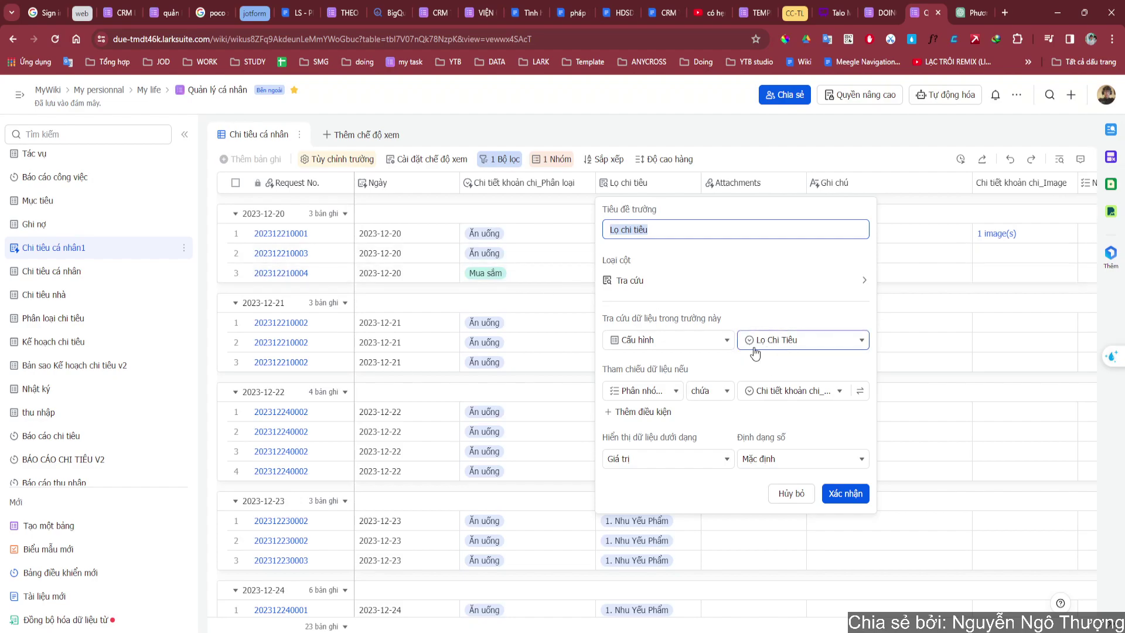
left_click(557, 276)
left_click(634, 239)
left_click(542, 280)
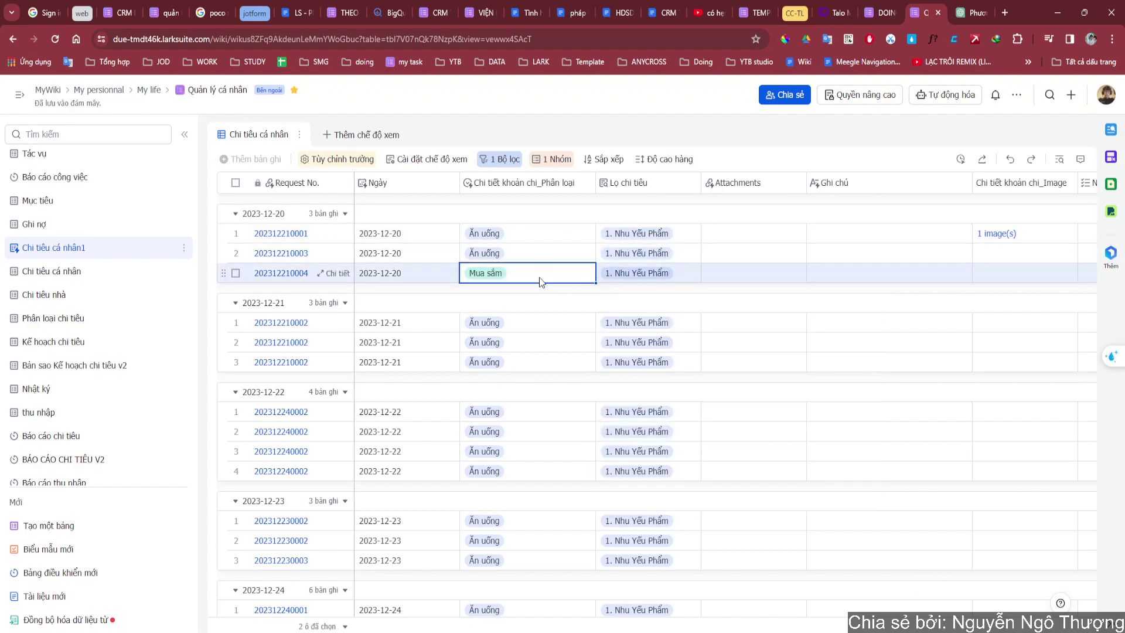
Reopen the Cấu hình table and check the first row's subgroup tags against its Lọ Chi Tiêu value
scroll(88, 410, "down", 6)
scroll(88, 451, "down", 1)
left_click(52, 474)
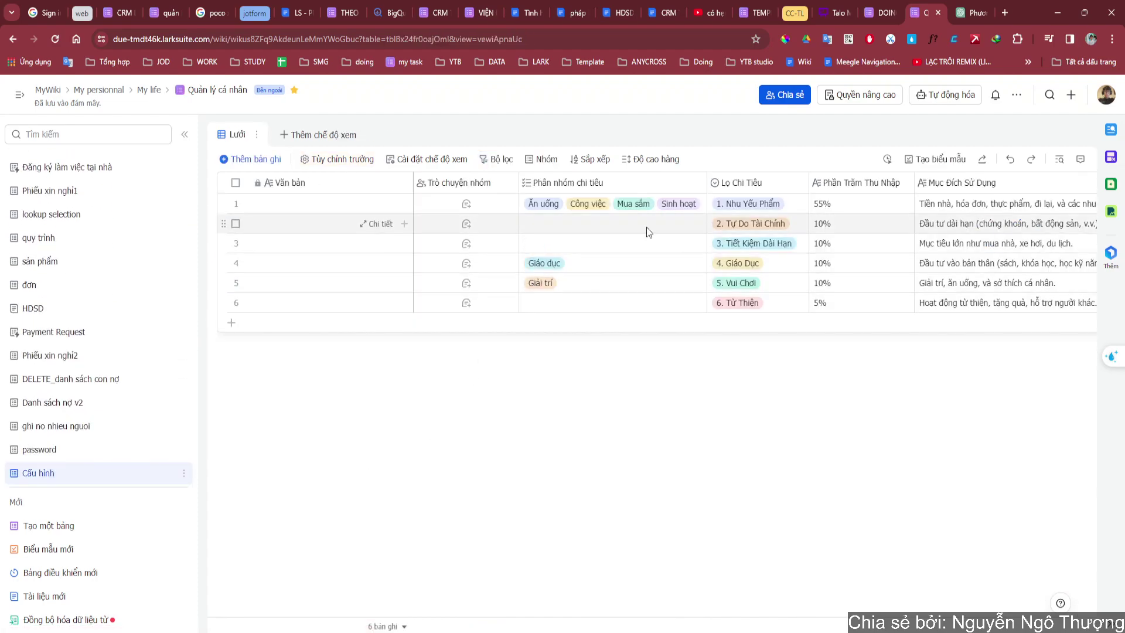
left_click(645, 206)
left_click(755, 210)
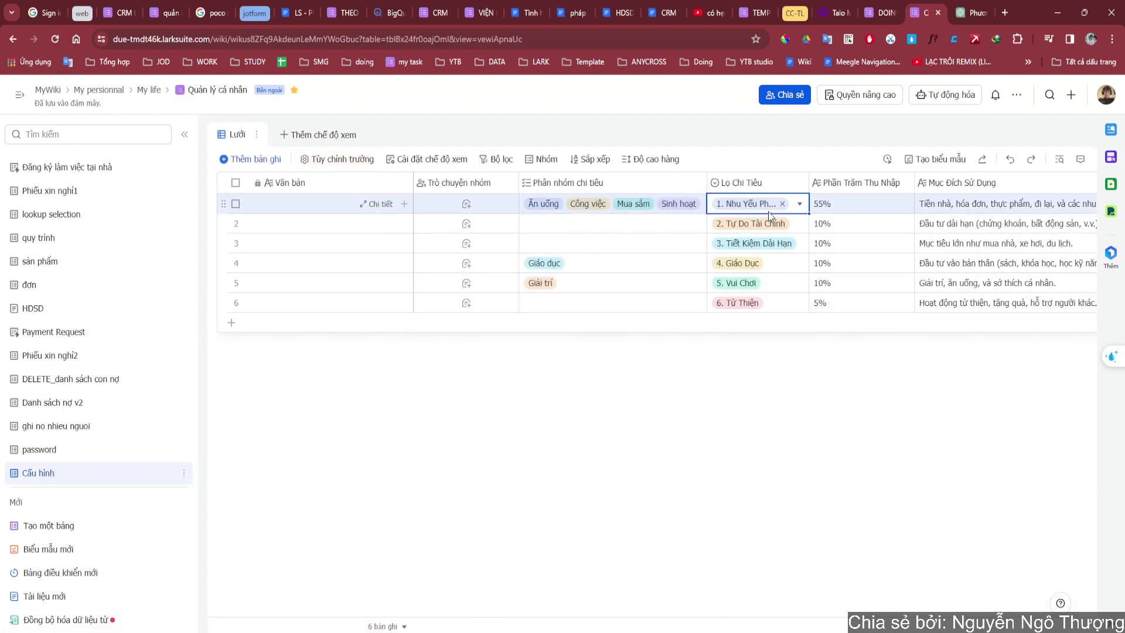
Return to the Chi tiêu cá nhân1 table and inspect the Lọ chi tiêu cells in the 2023-12-20 group
scroll(119, 448, "up", 4)
scroll(119, 447, "up", 3)
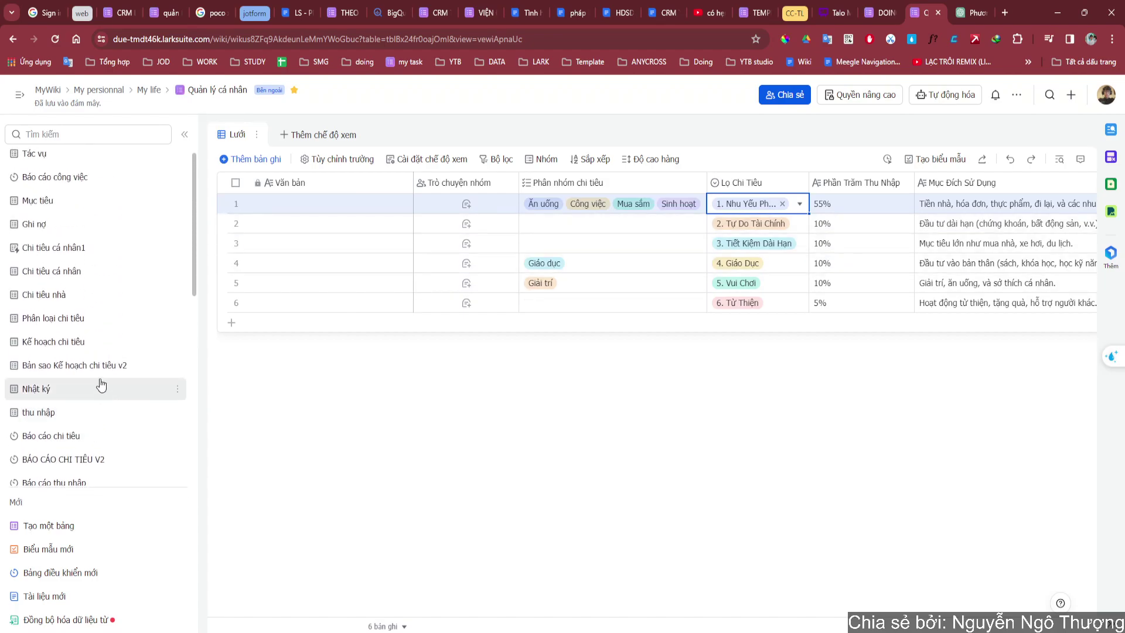
left_click(56, 247)
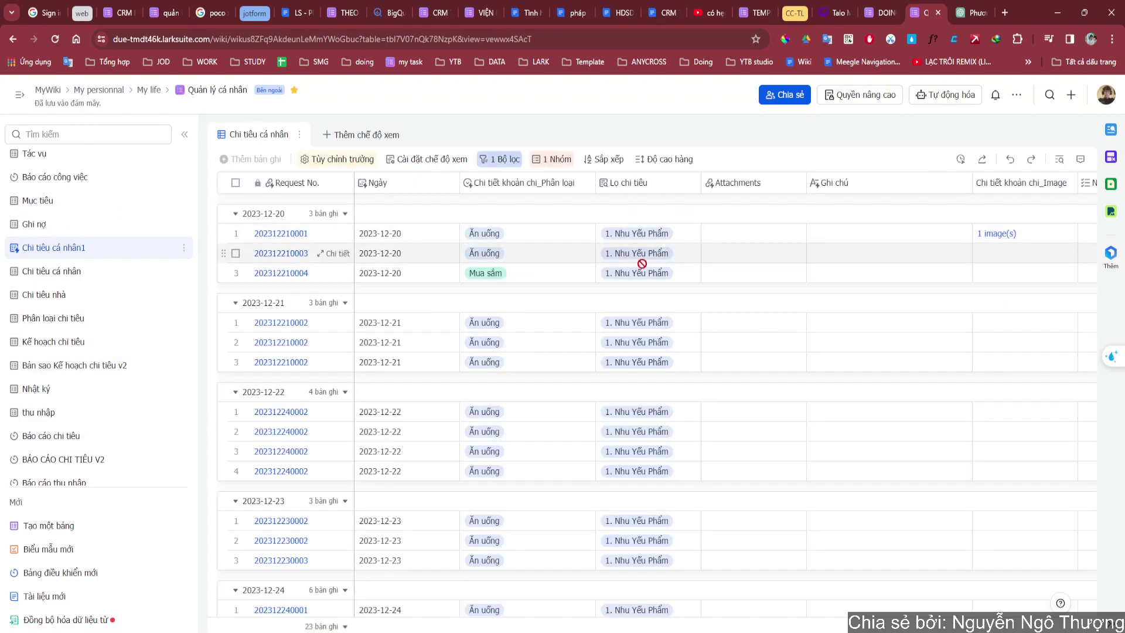
left_click(686, 271)
left_click_drag(685, 274, 685, 237)
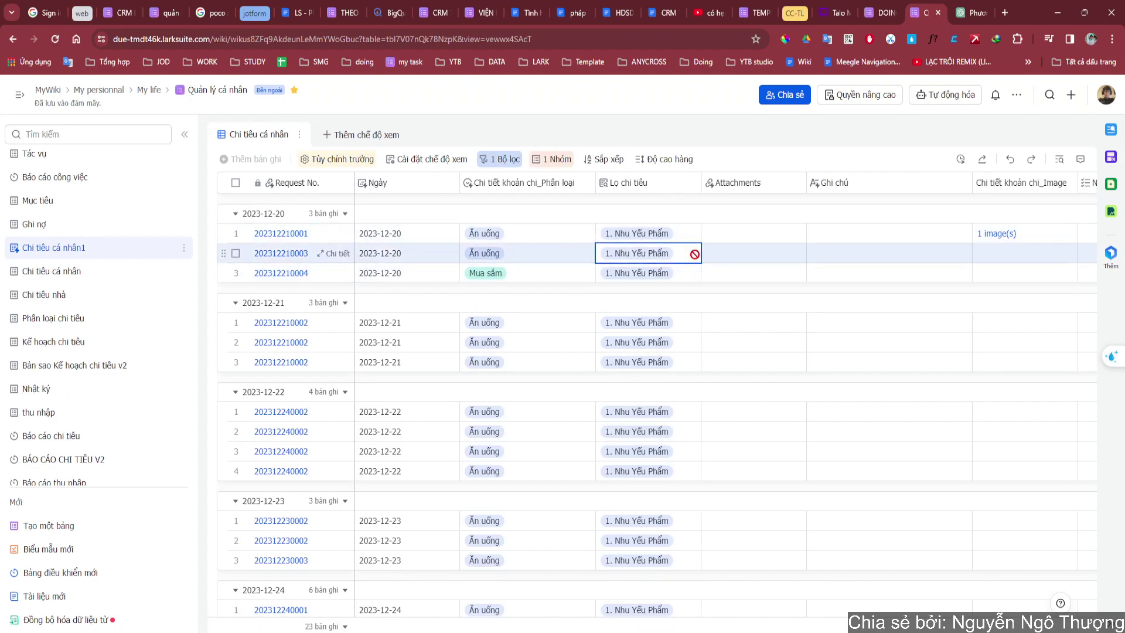
Insert a new field directly to the right of Lọ chi tiêu
left_click(666, 184)
right_click(666, 182)
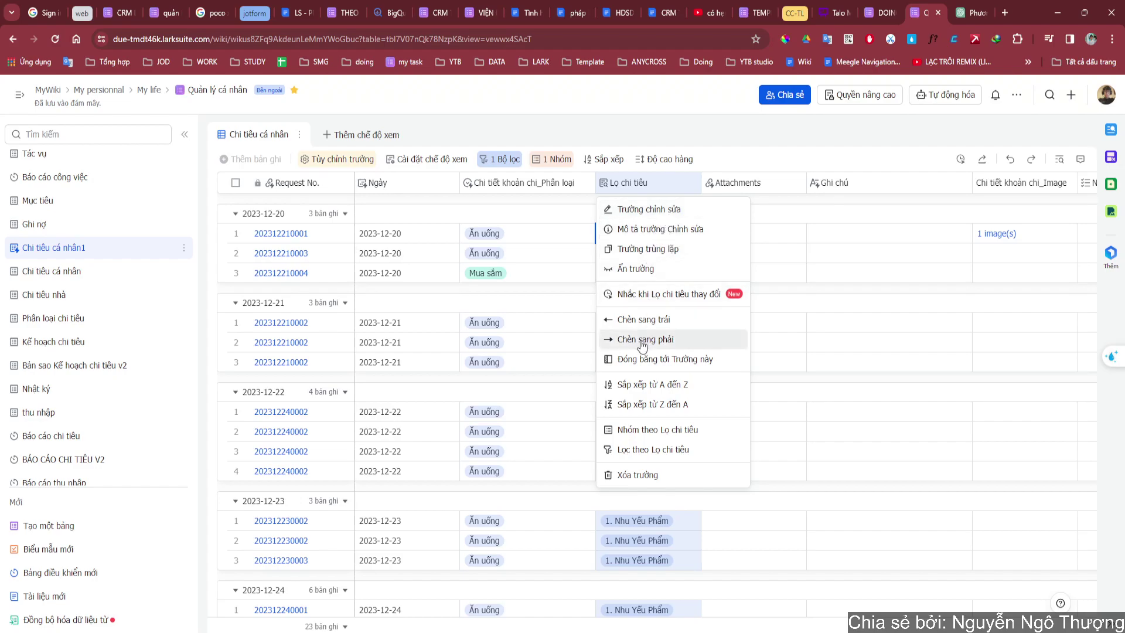
left_click(797, 183)
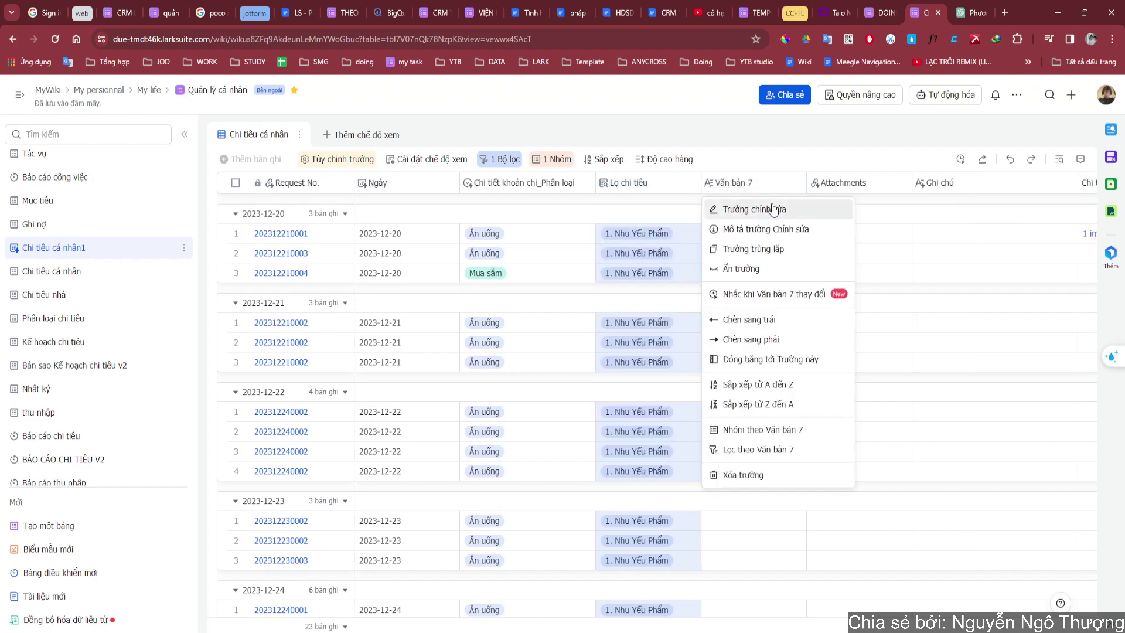
left_click(779, 209)
left_click(773, 280)
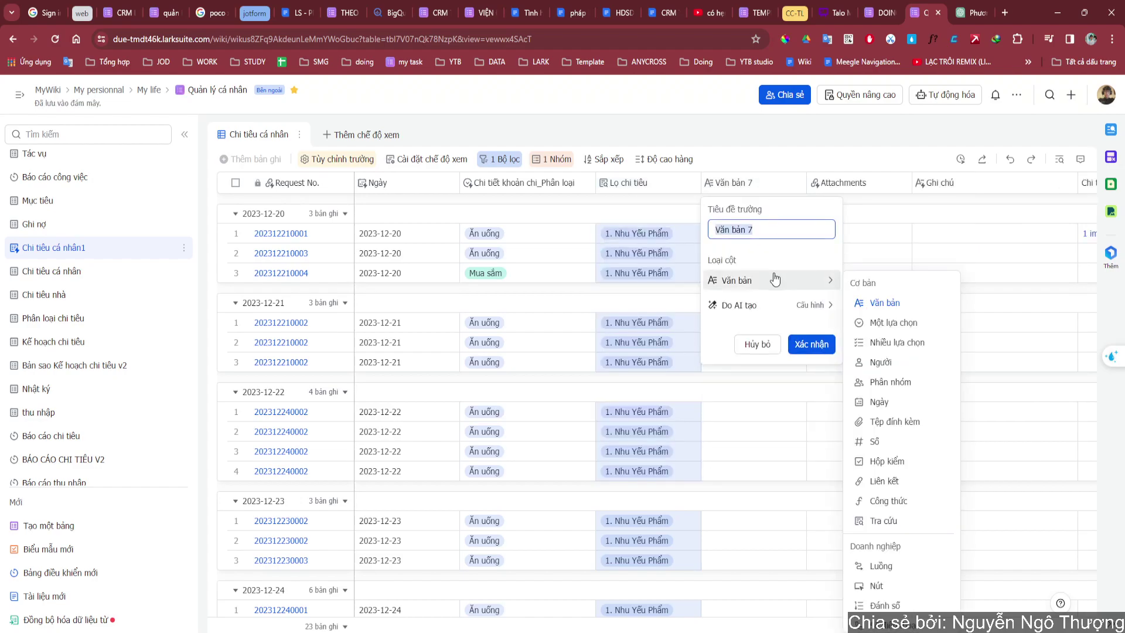
left_click(878, 500)
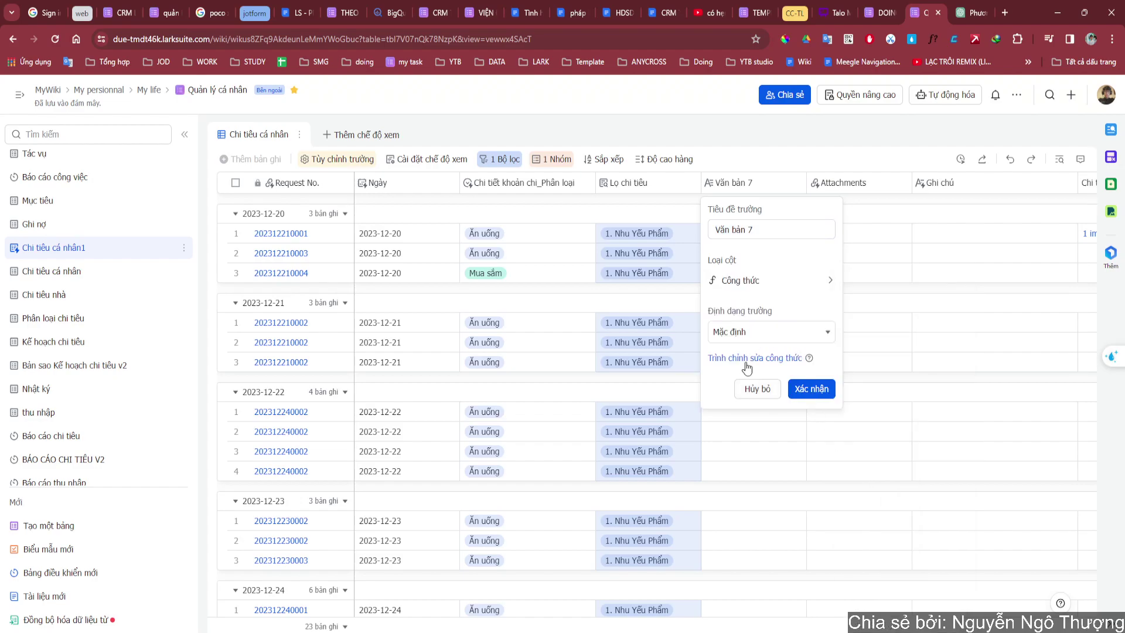
left_click(747, 390)
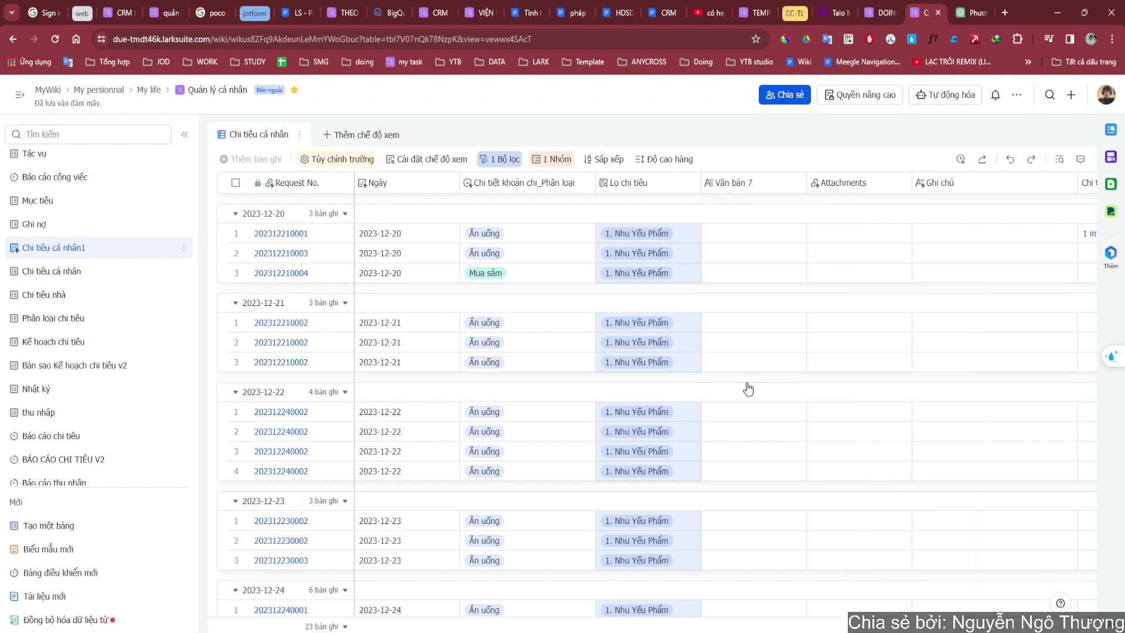
Duplicate the Văn bản 7 field and change the original's field type to Một lựa chọn (single option)
left_click(732, 183)
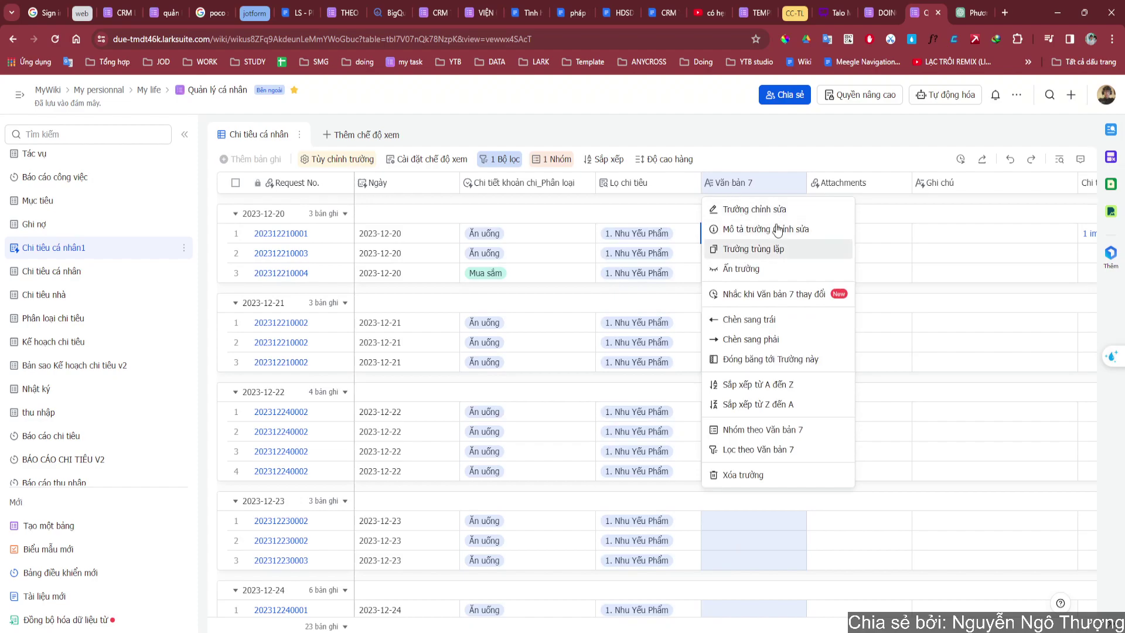
left_click(761, 248)
left_click(798, 183)
left_click(762, 210)
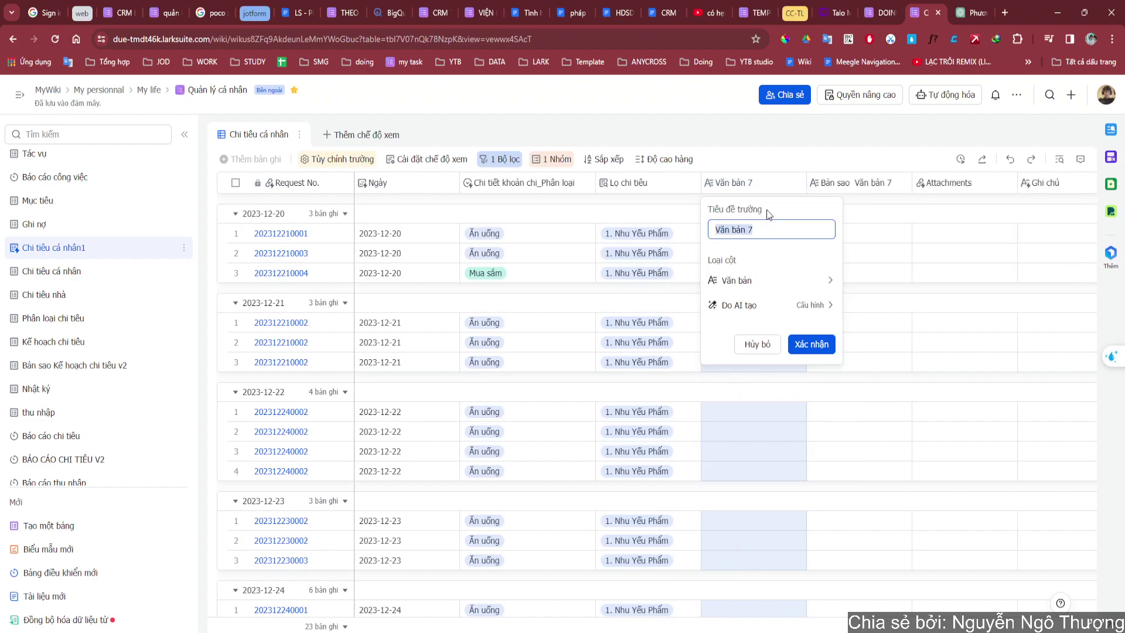
left_click(786, 291)
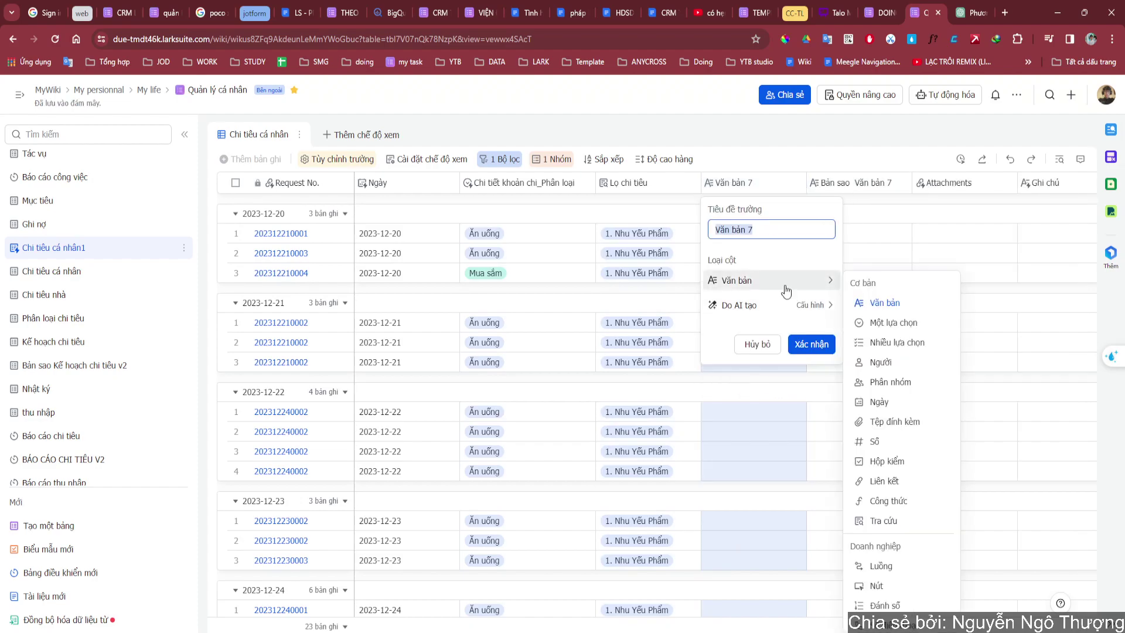
left_click(889, 322)
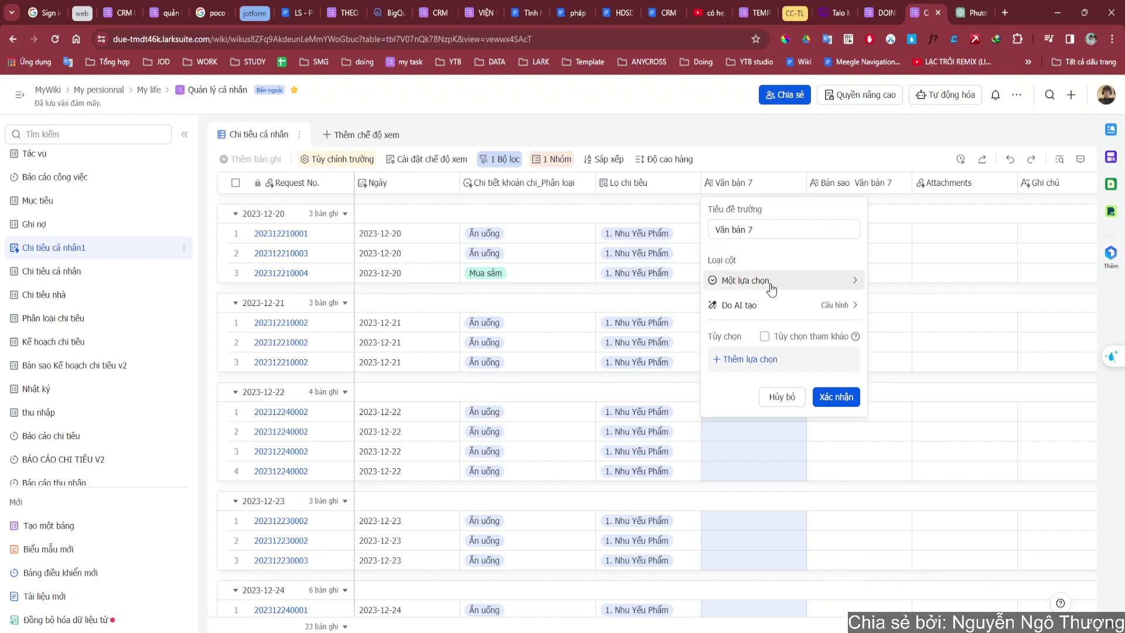
Enable referenced options for the single-option field, sourcing them from the Lọ Chi Tiêu field of the Cấu hình table
left_click(765, 336)
left_click(761, 380)
scroll(761, 346, "down", 5)
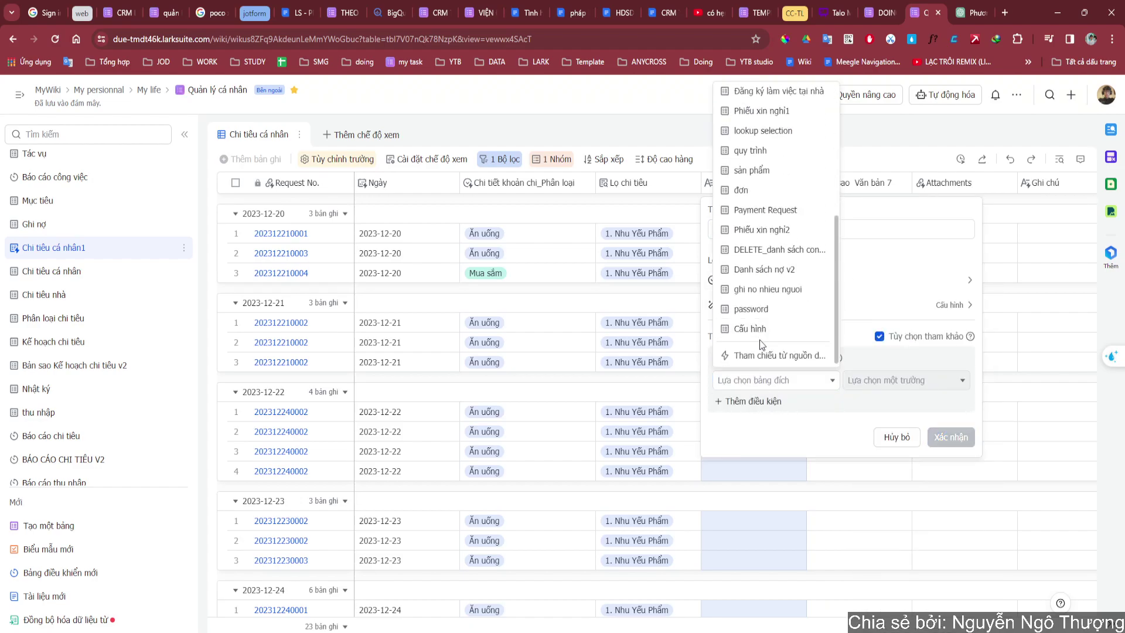
left_click(758, 329)
left_click(896, 380)
left_click(876, 445)
Name the single-option field "Phân loại lại" and save its settings
left_click(767, 224)
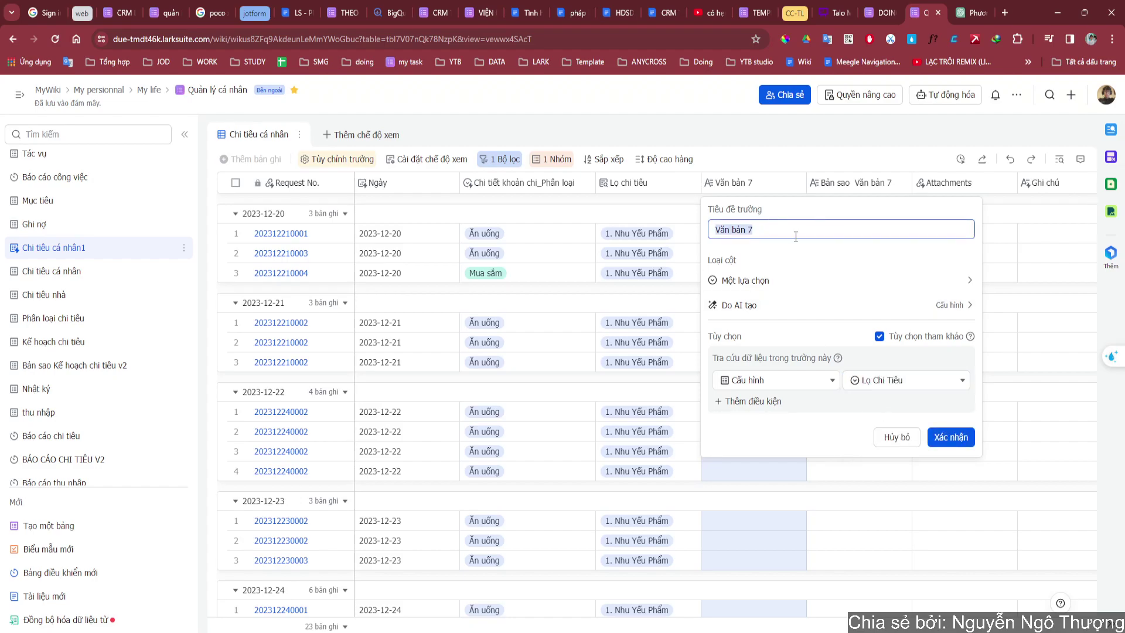
key("Caps_Lock")
type("P")
key("Caps_Lock")
type("hân loại")
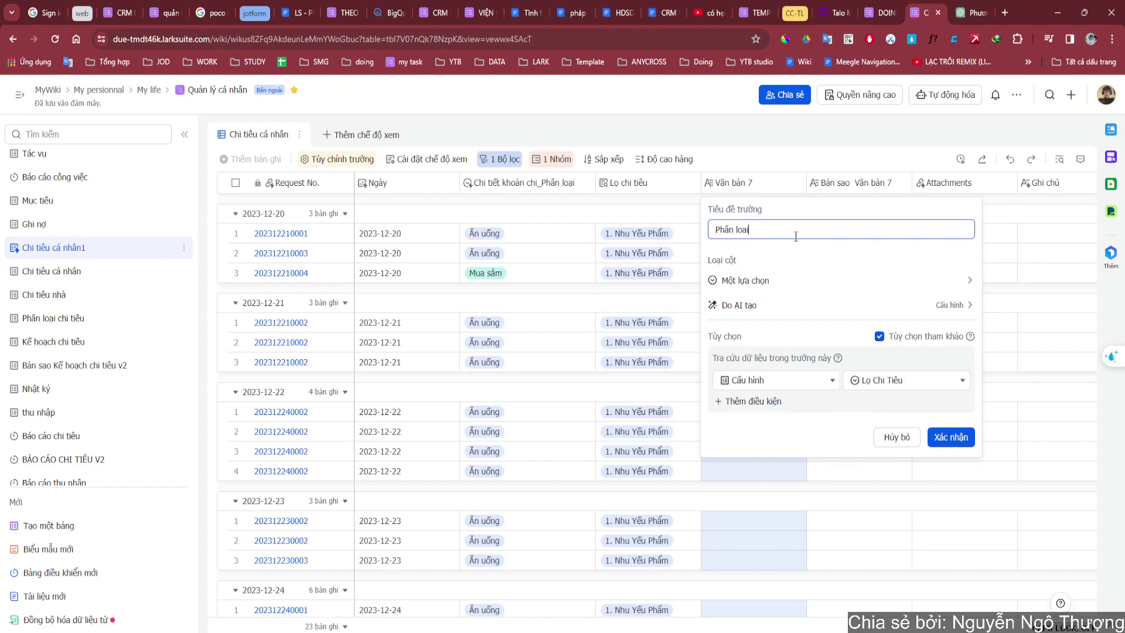
key("Caps_Lock")
type("P")
key("Caps_Lock")
type("hân loại")
left_click(950, 436)
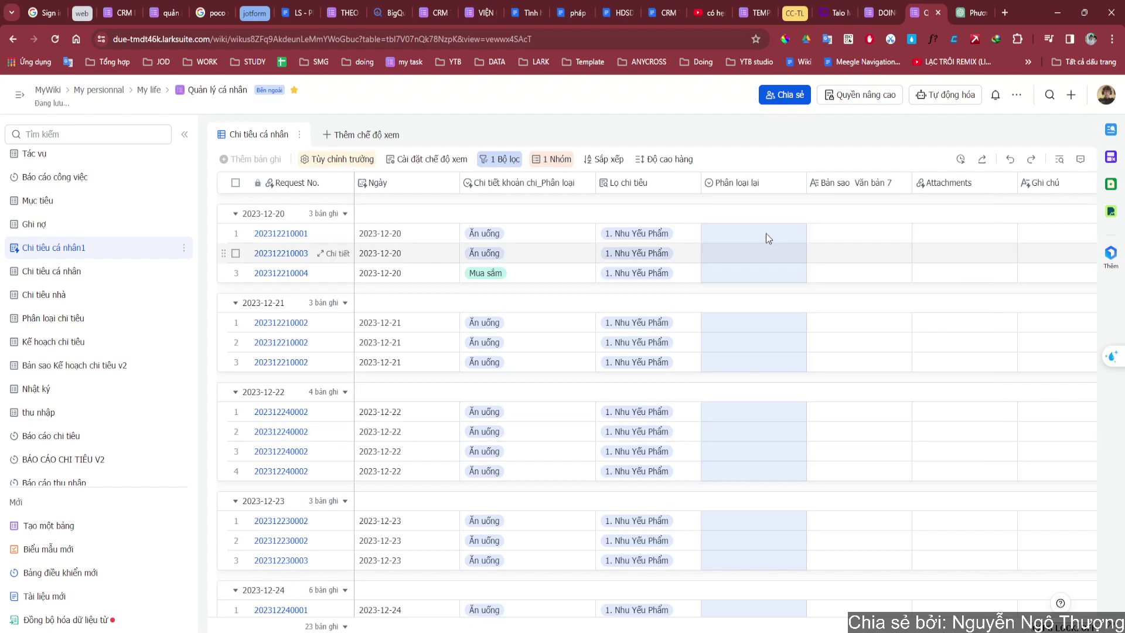
Set Phân loại lại to "2. Tự Do Tài Chính" for the first record of the 2023-12-20 group
left_click(746, 228)
left_click(749, 234)
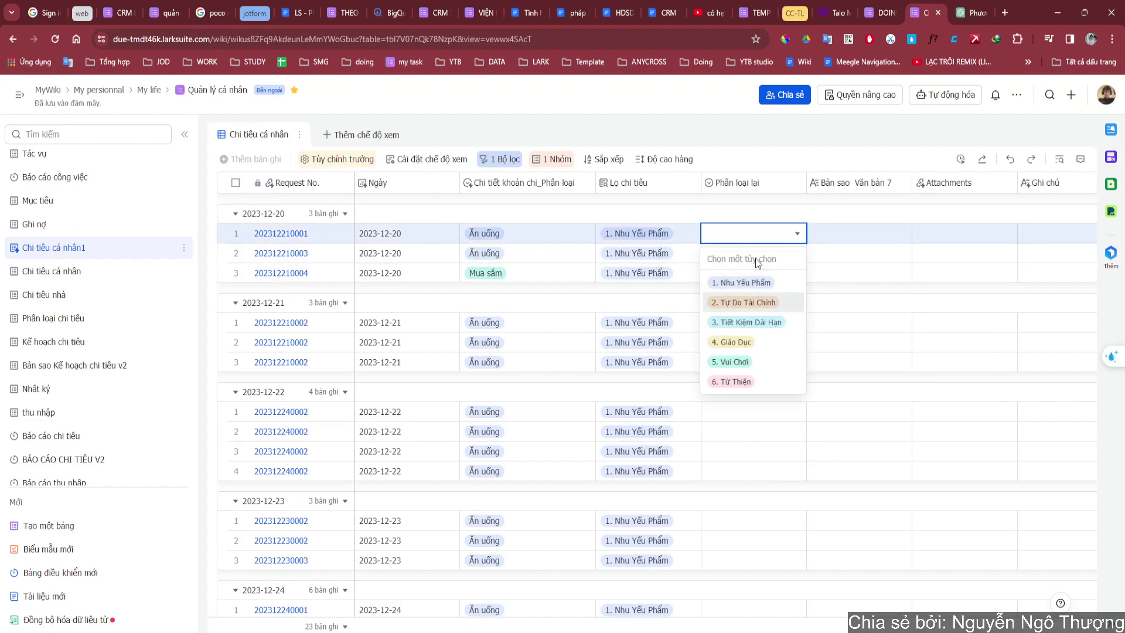
left_click(743, 303)
left_click(834, 248)
Change the field type of Bản sao Văn bản 7 to Công thức (formula) and open its formula for editing
left_click(904, 186)
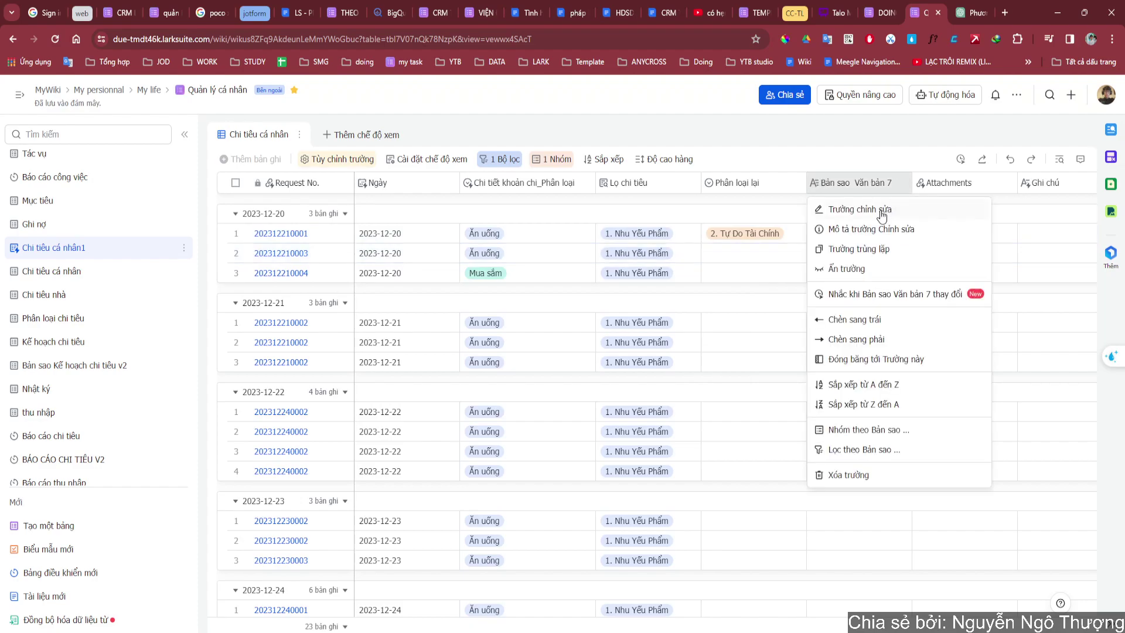
left_click(875, 211)
left_click(873, 280)
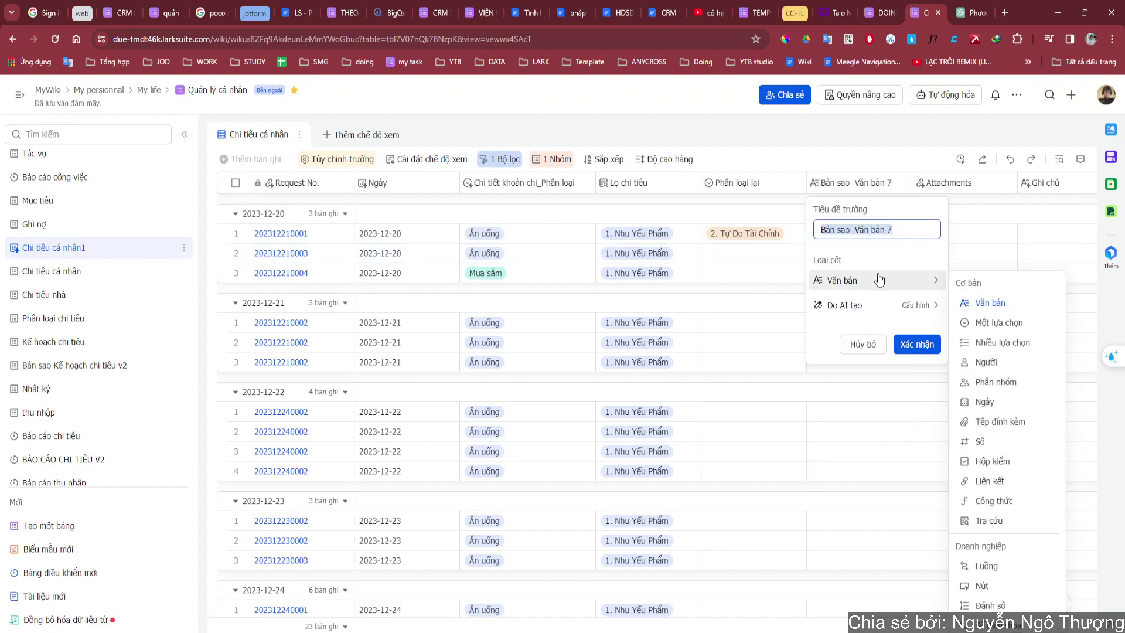
left_click(993, 500)
left_click(861, 358)
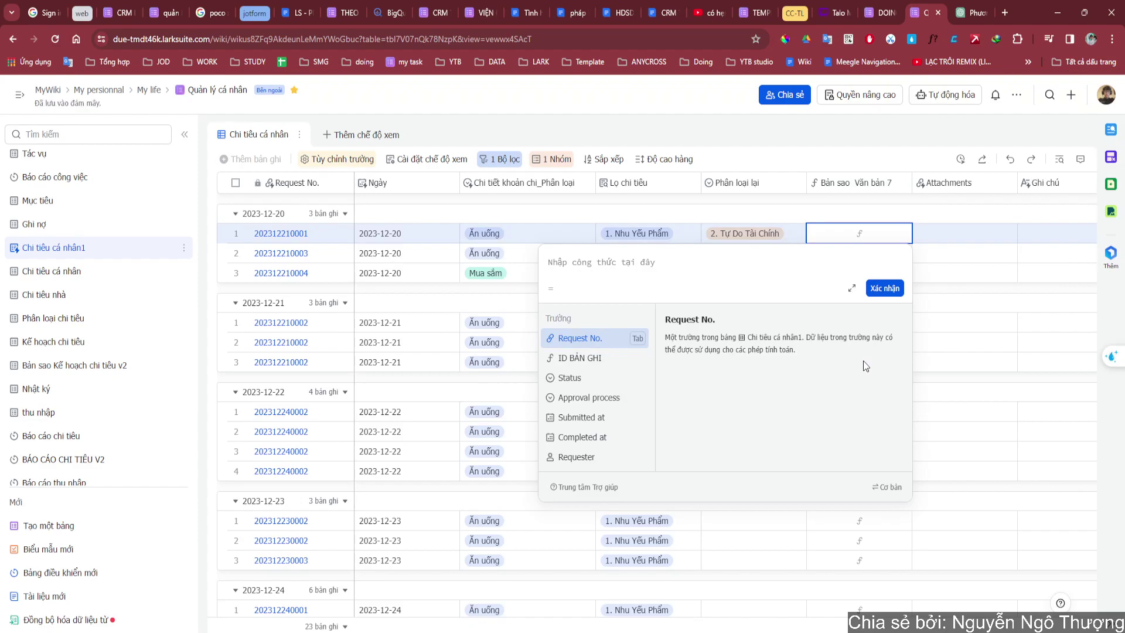
Enter the formula if(Phân loại lại="",Lọ chi tiêu,Phân loại lại) for Bản sao Văn bản 7 and apply it
type("if(")
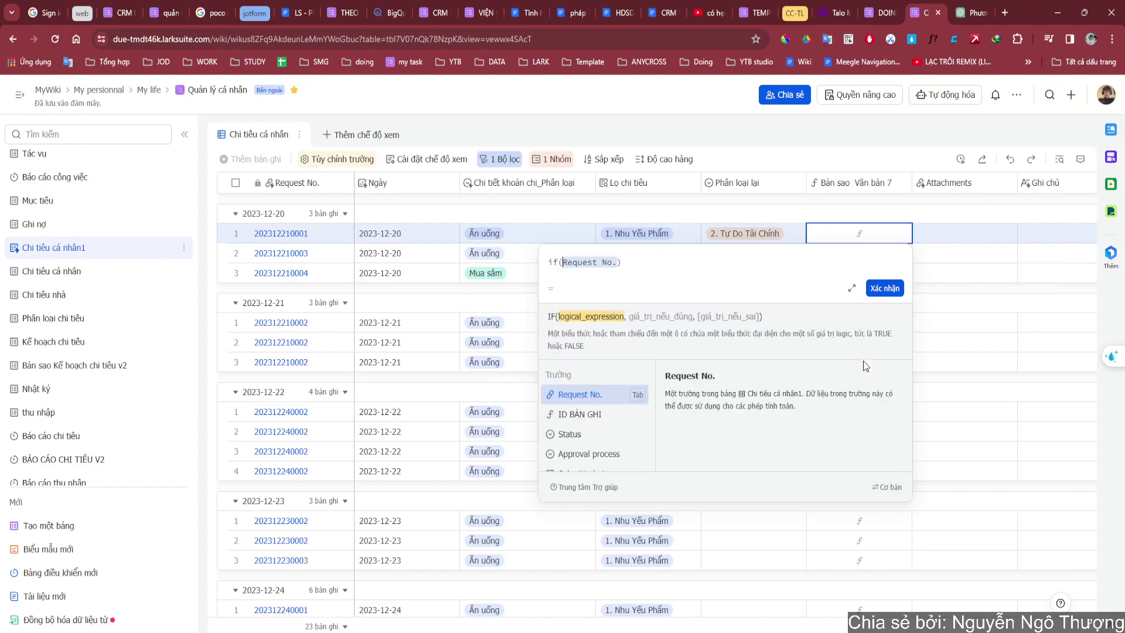
type("Phân loại lại=")
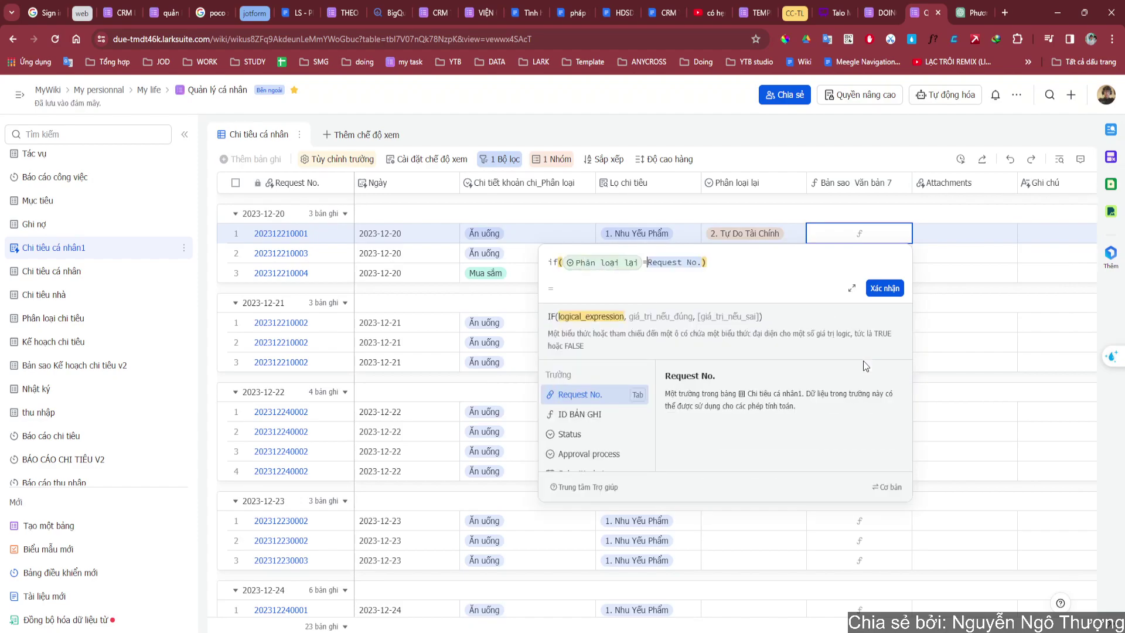
type("\"\"")
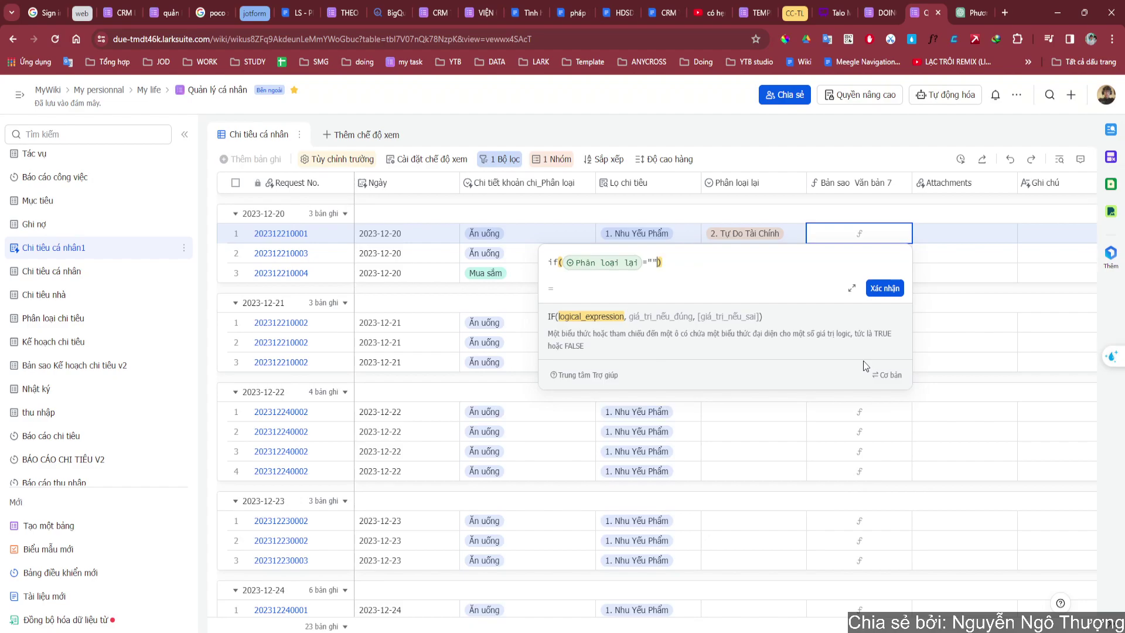
type(",l")
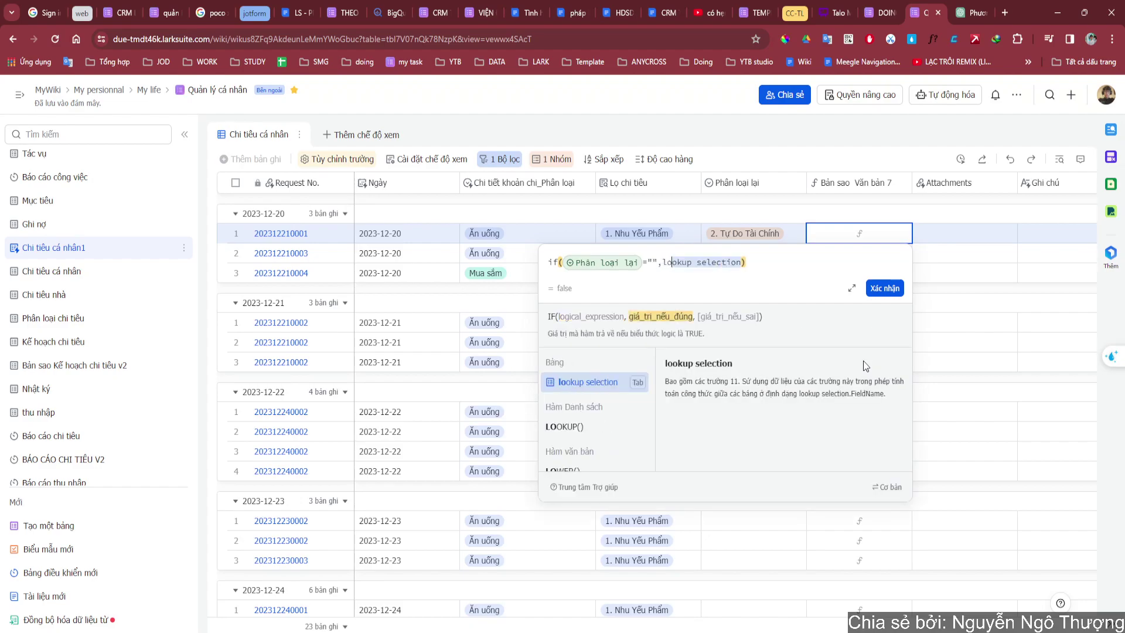
key("Tab")
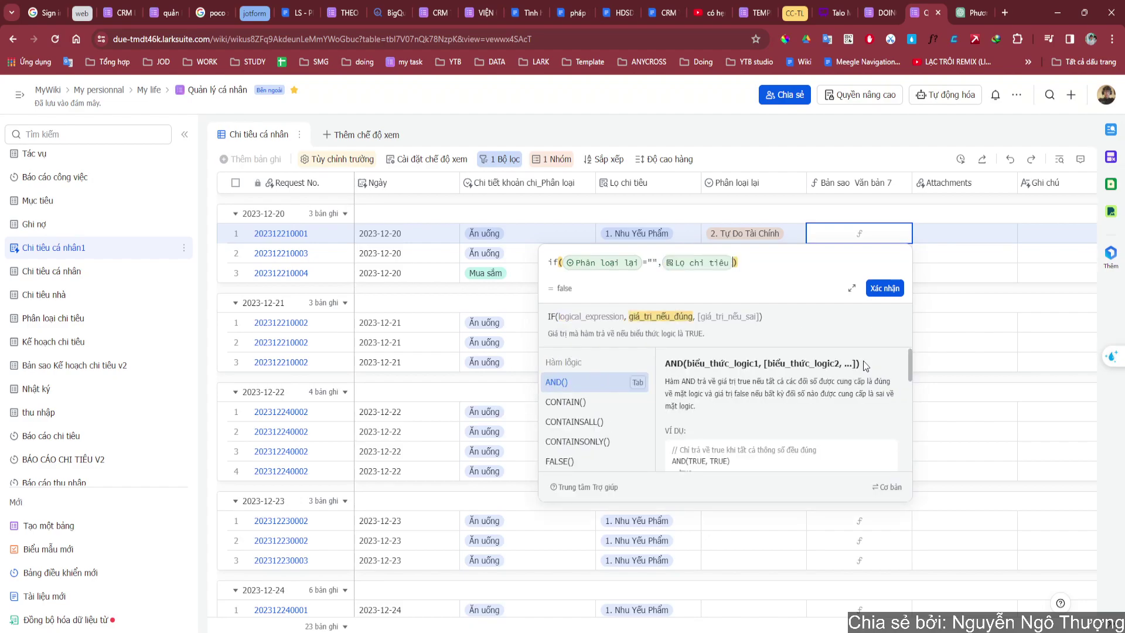
type(",phân loại lại")
key("Tab")
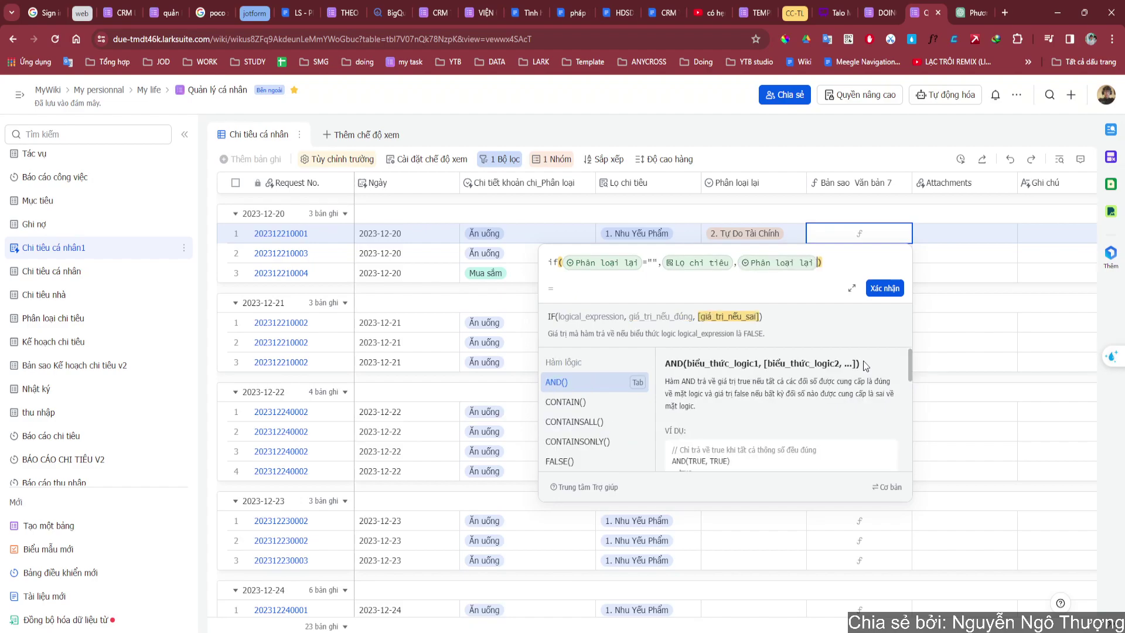
key("Return")
Compare the Bản sao Văn bản 7 formula results with Phân loại lại in the 2023-12-20 and 2023-12-21 groups
left_click(781, 326)
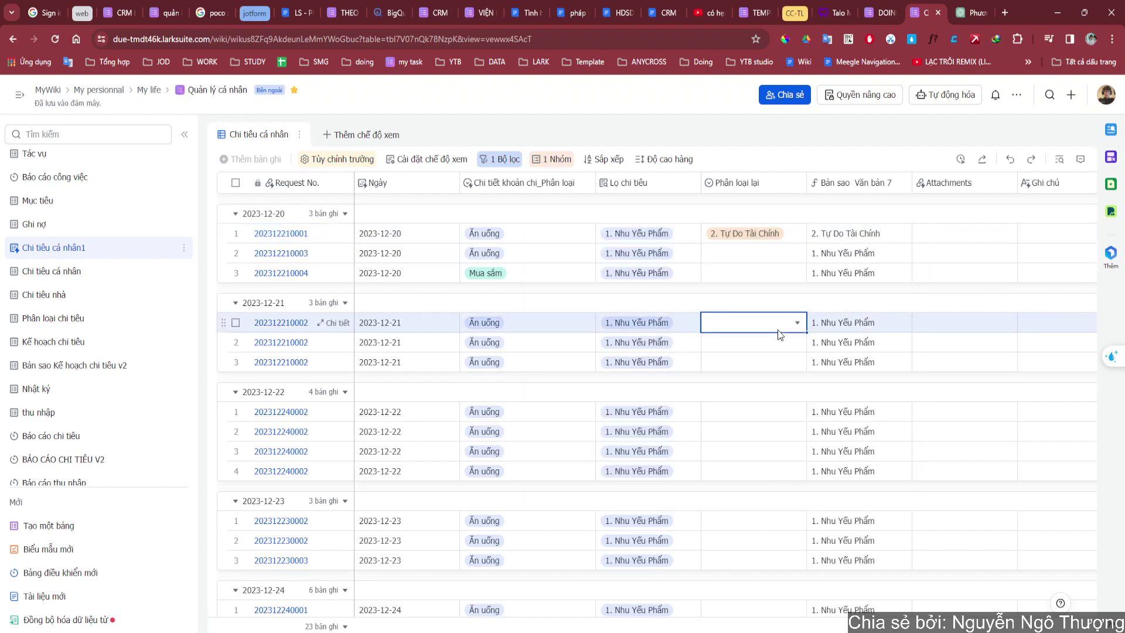
left_click_drag(859, 327, 872, 366)
left_click(964, 342)
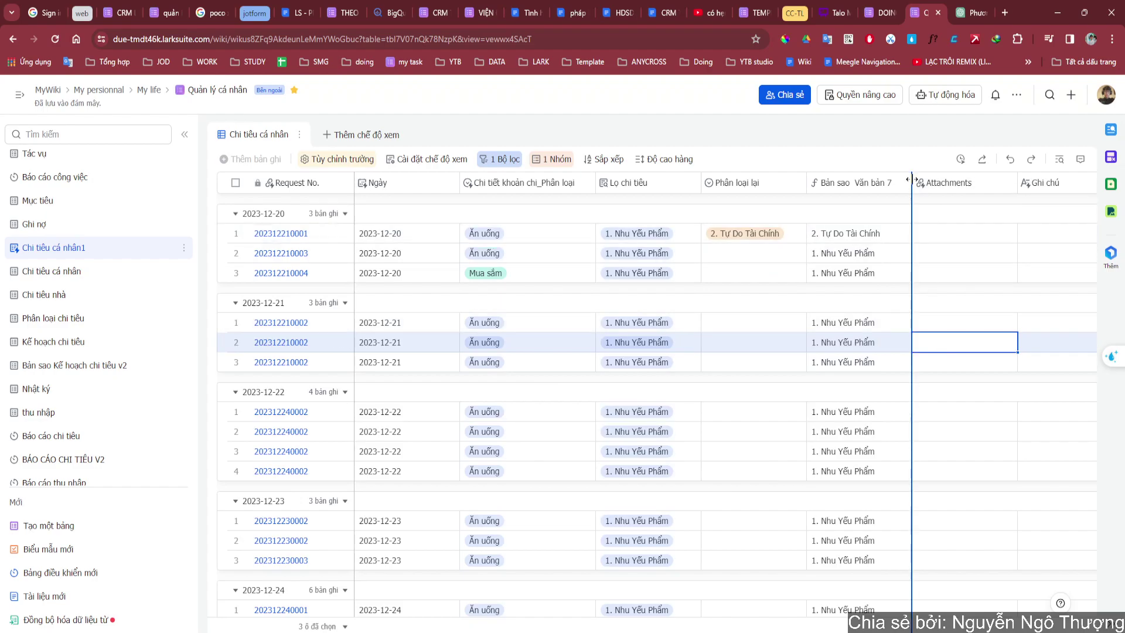
left_click_drag(918, 186, 917, 187)
left_click_drag(882, 229, 881, 272)
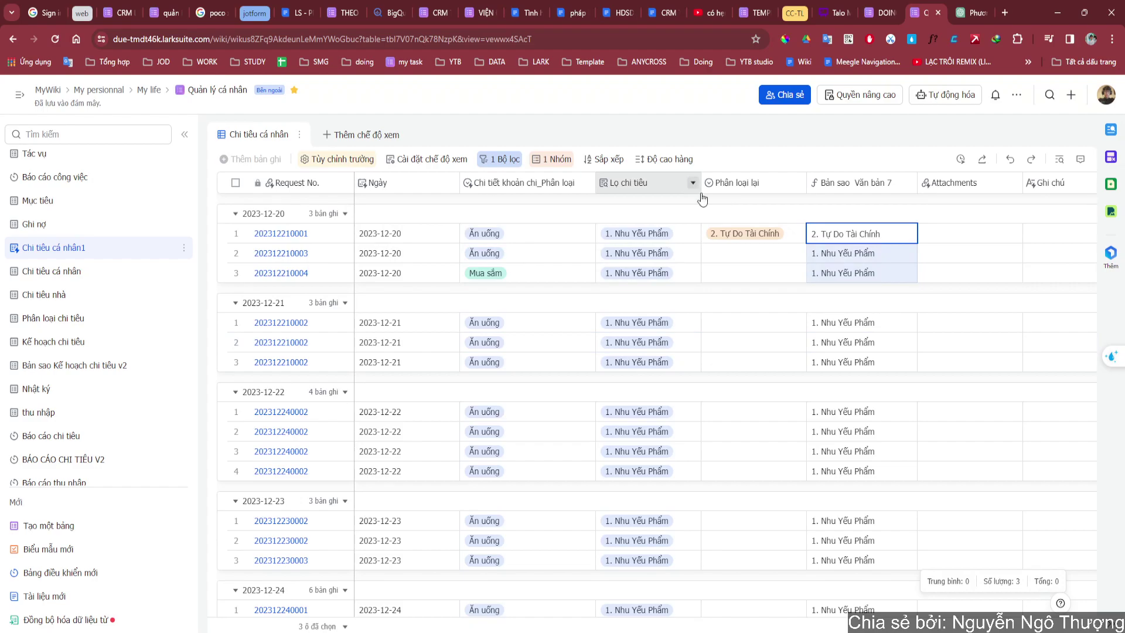
left_click(791, 258)
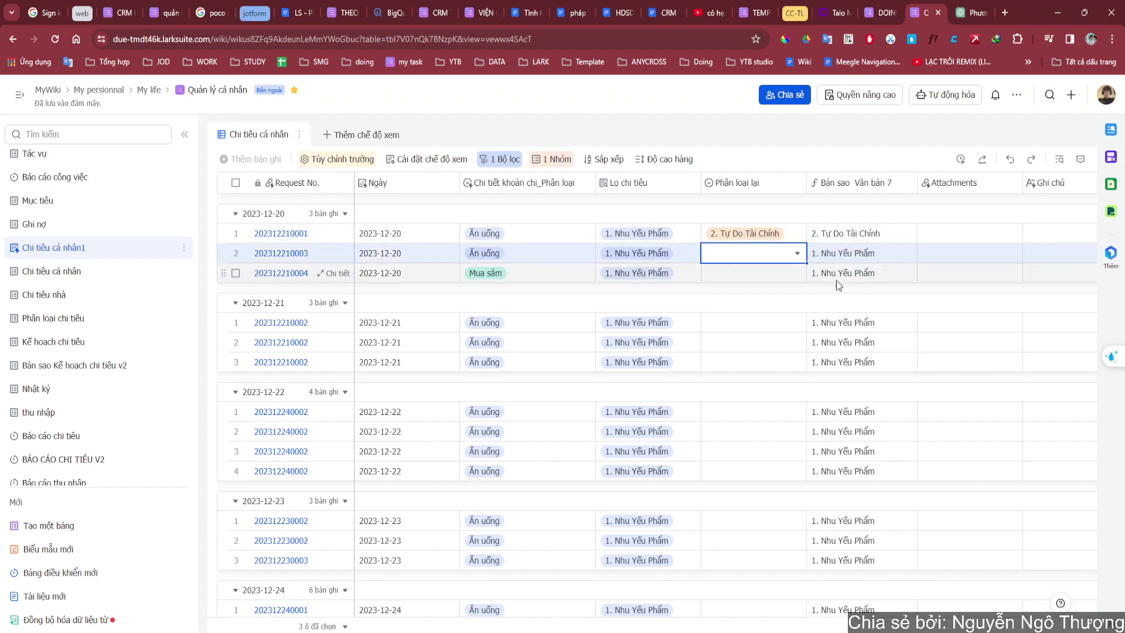
Set Phân loại lại to "4. Giáo Dục" for the second record of the 2023-12-21 group and check its formula result
double_click(761, 342)
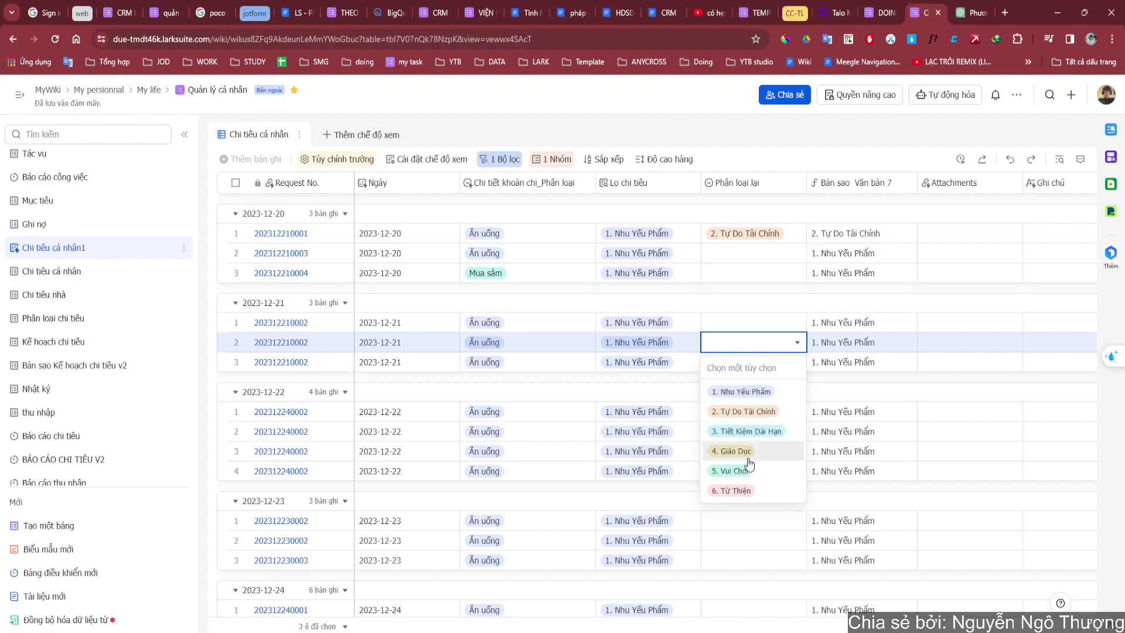
left_click(738, 451)
left_click(865, 347)
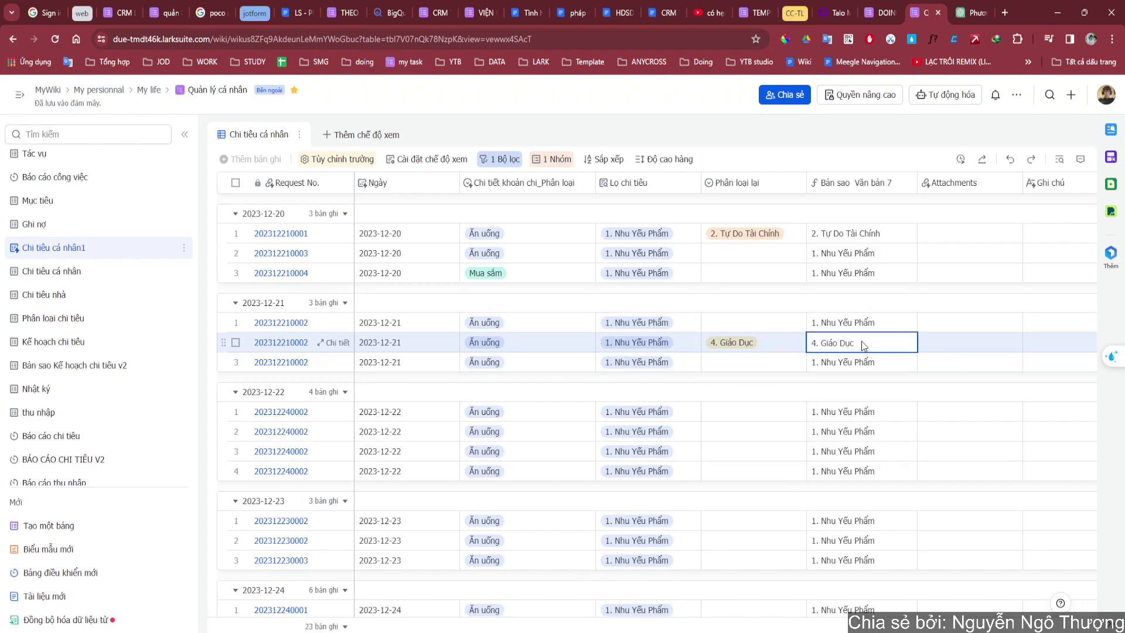
left_click_drag(842, 412, 889, 465)
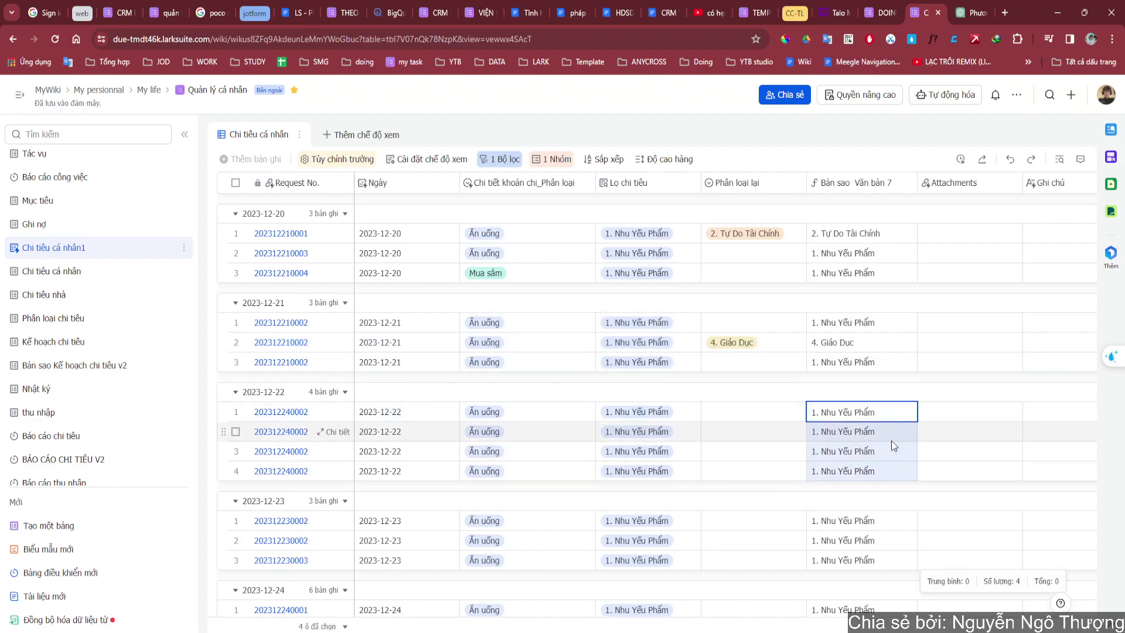
scroll(706, 425, "down", 2)
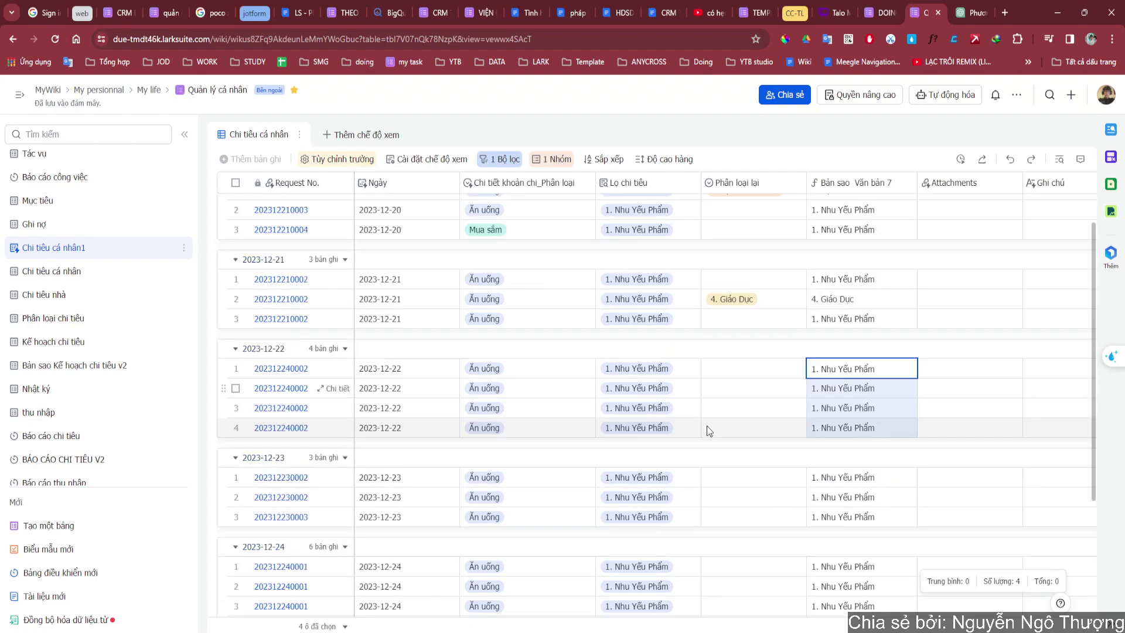
scroll(707, 425, "up", 2)
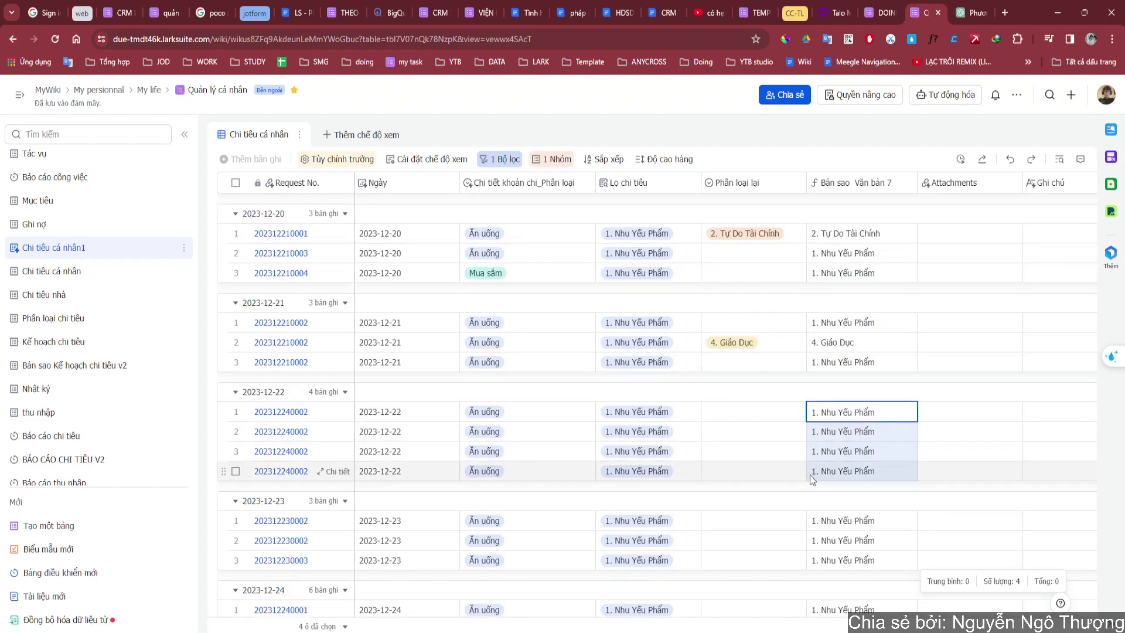
left_click_drag(882, 323, 891, 361)
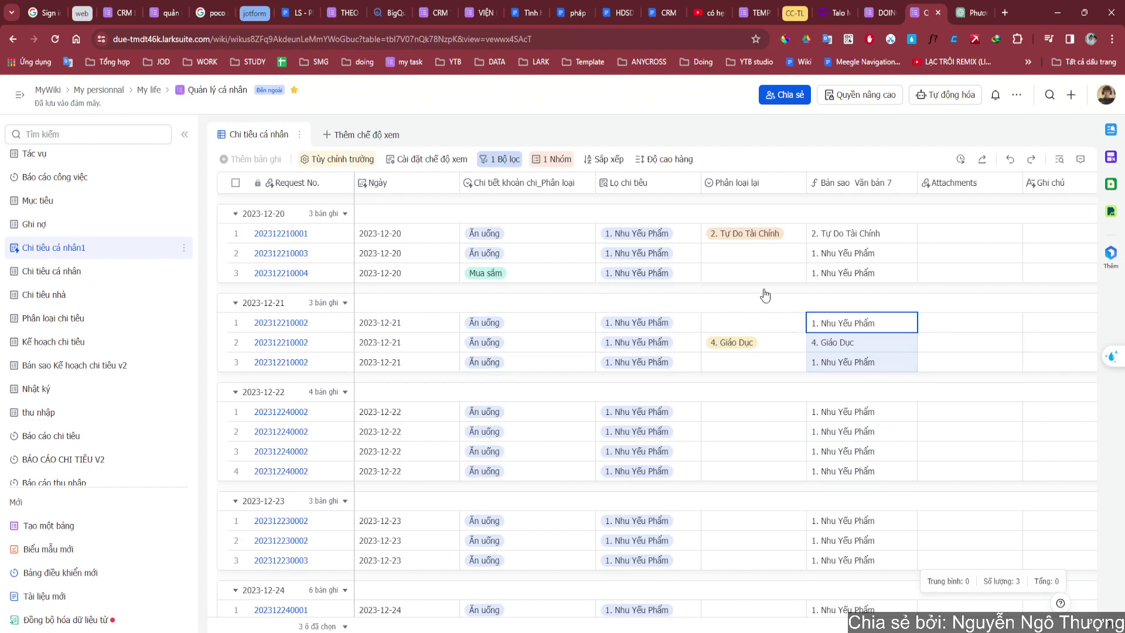
Duplicate the Lọ chi tiêu field and place the copy directly before the original
left_click(692, 182)
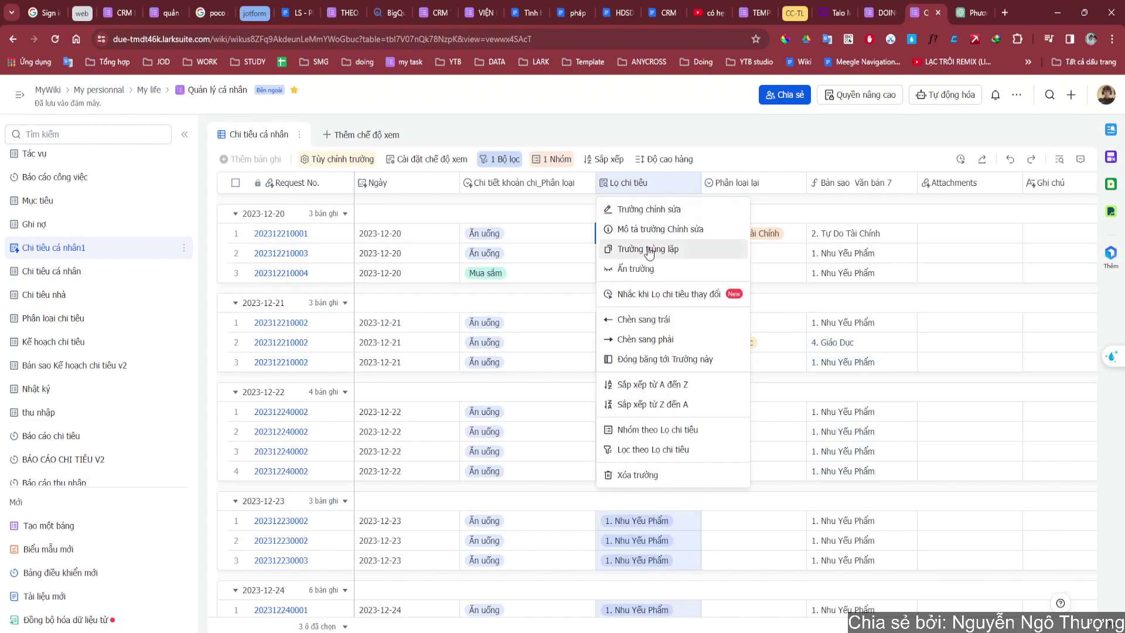
left_click(649, 251)
left_click_drag(753, 182, 638, 184)
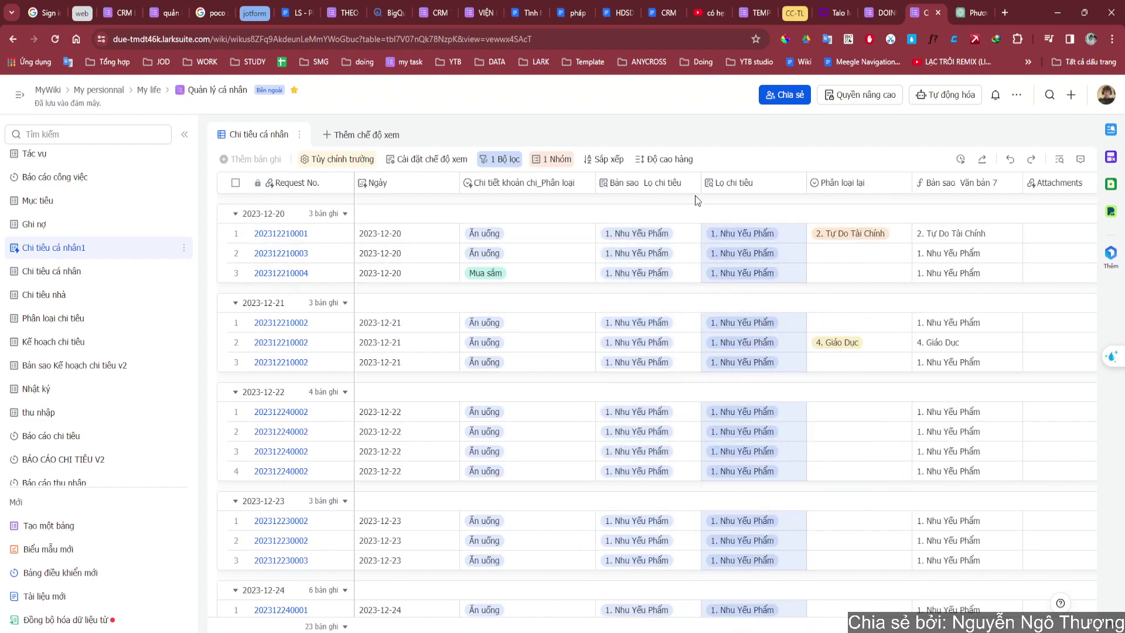
left_click(690, 182)
left_click(672, 208)
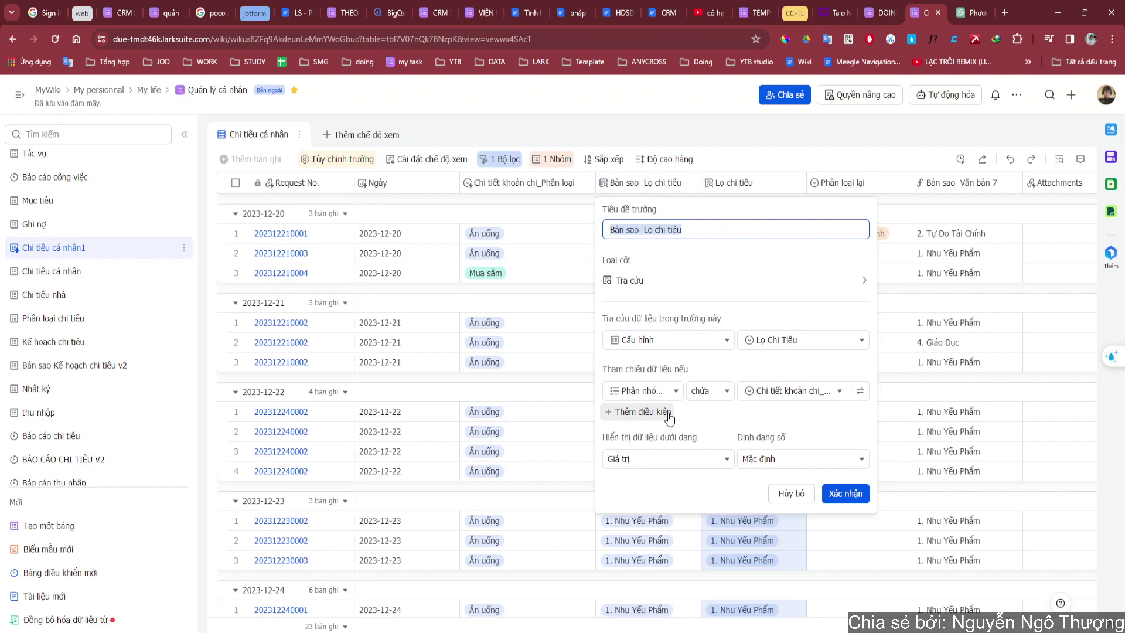
left_click(791, 493)
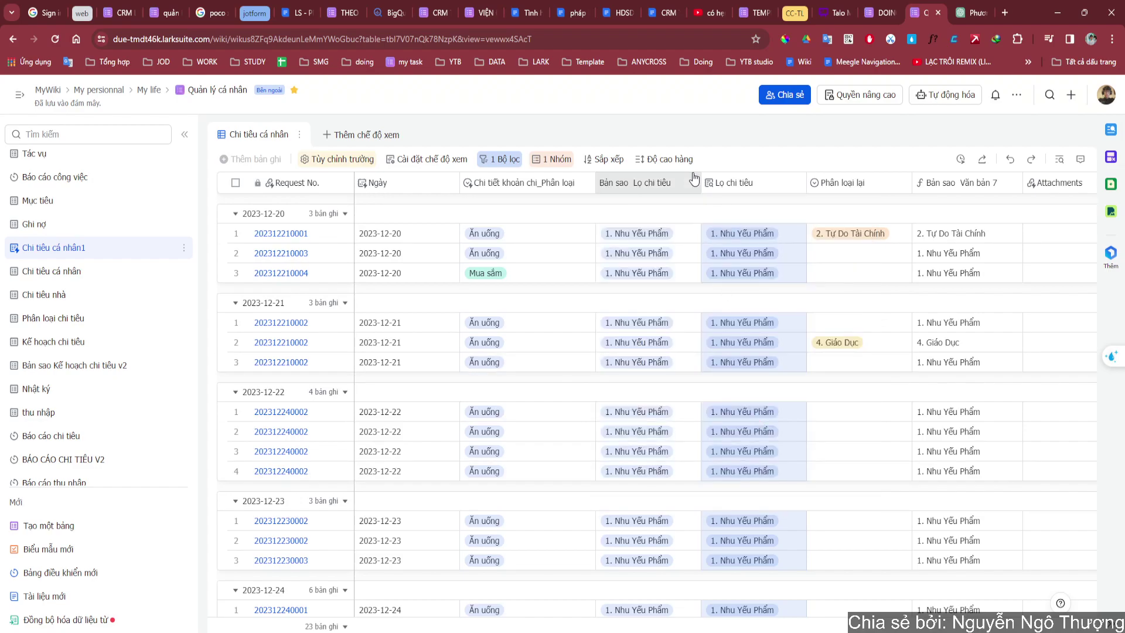
Convert the Bản sao Lọ chi tiêu field from Tra cứu (lookup) to Công thức (formula) and save it
left_click(691, 182)
left_click(668, 212)
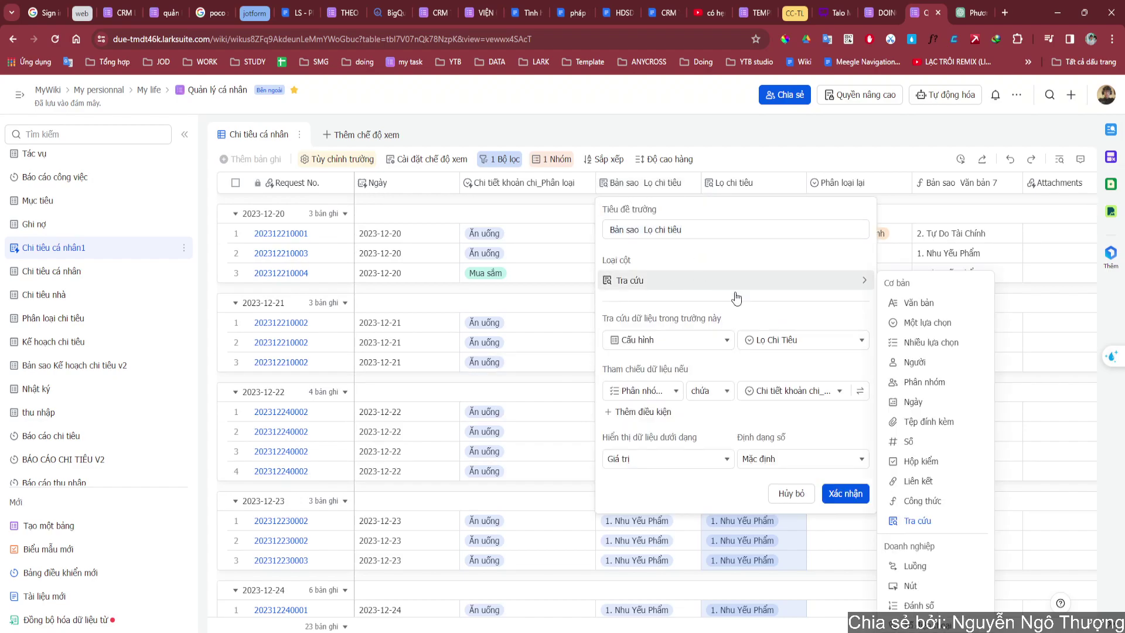
mouse_move(837, 287)
left_click(920, 484)
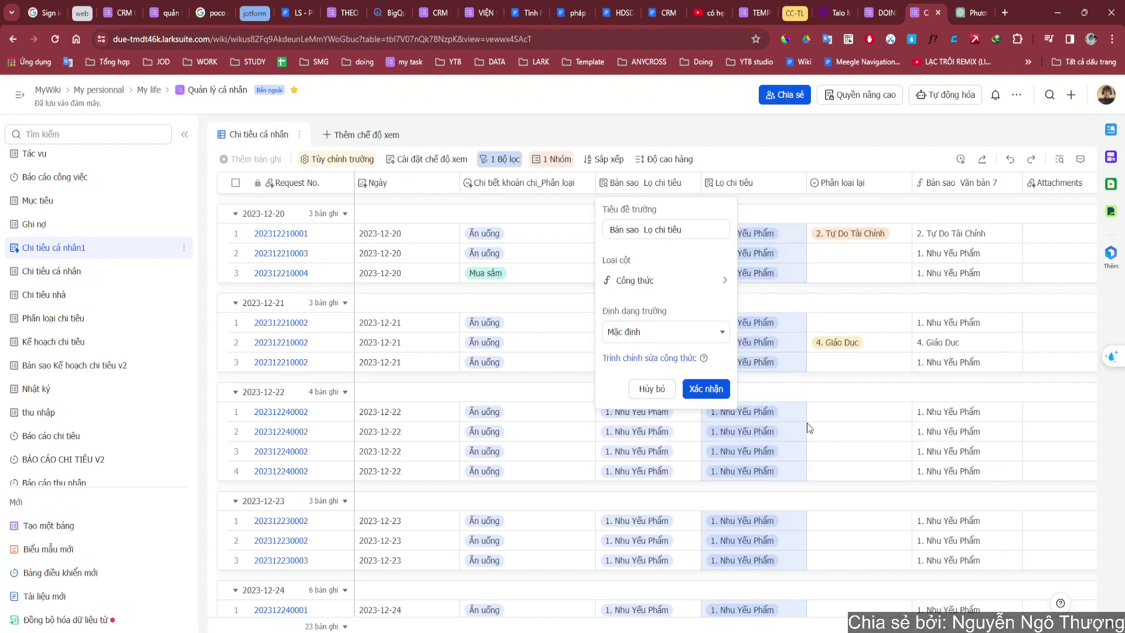
left_click(702, 387)
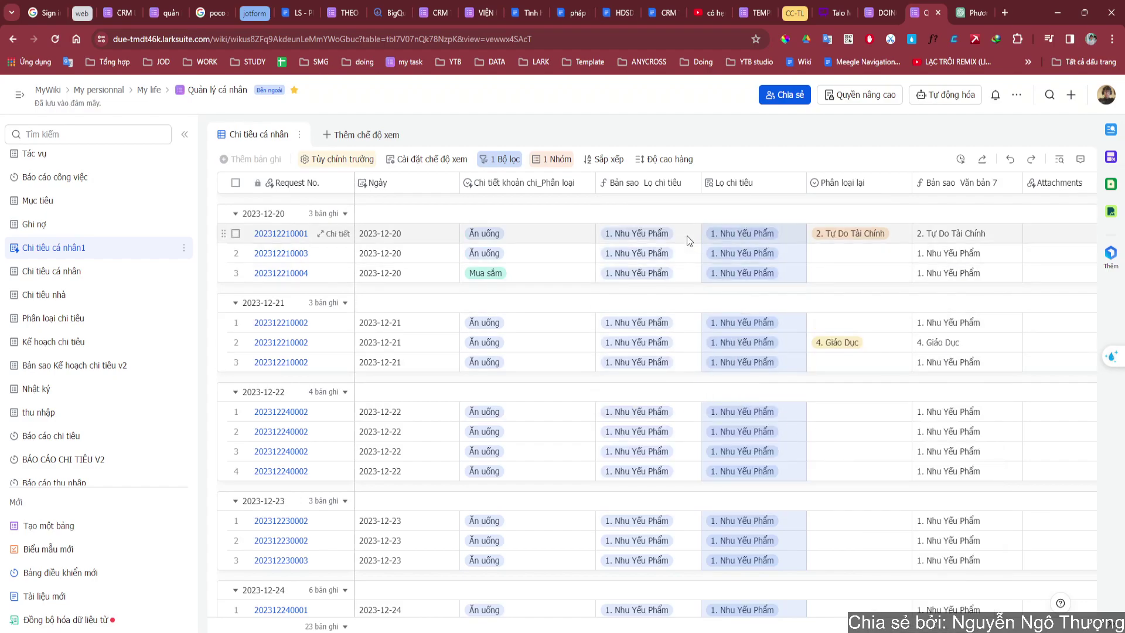
left_click(685, 230)
left_click(649, 182)
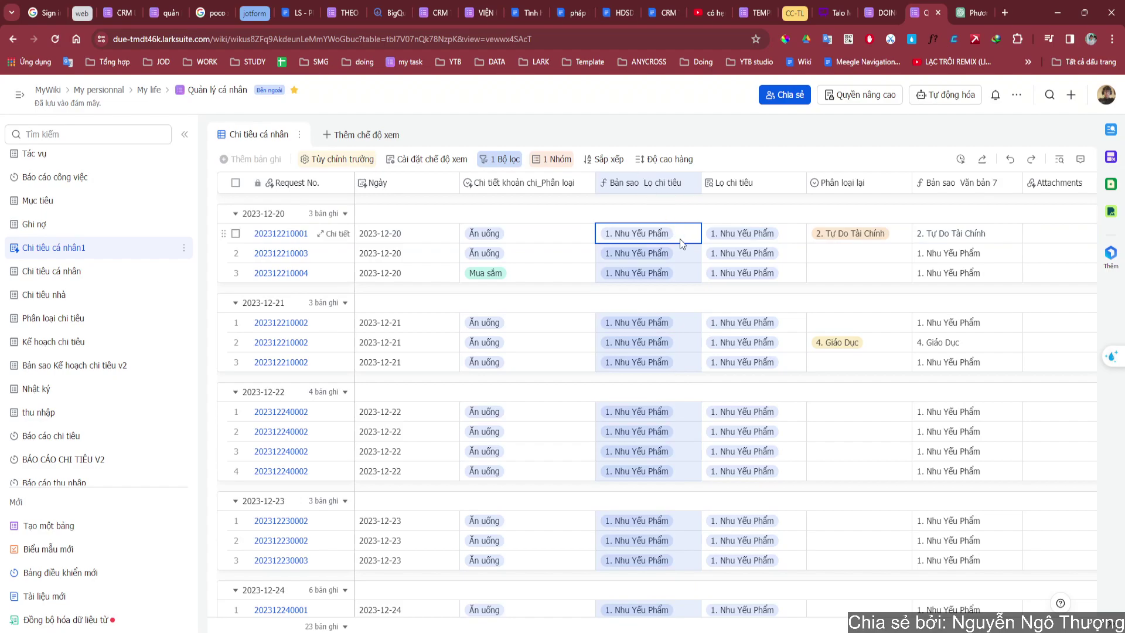
left_click(851, 255)
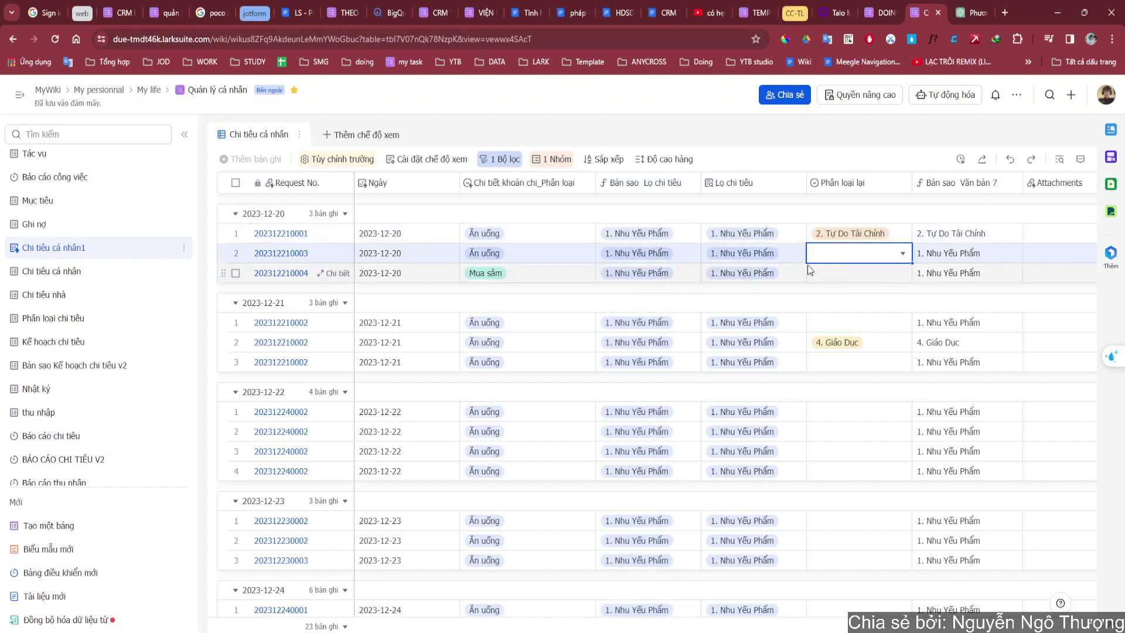
Replace the Bản sao Lọ chi tiêu formula with an IF that tests whether Phân loại lại equals an empty string
double_click(684, 256)
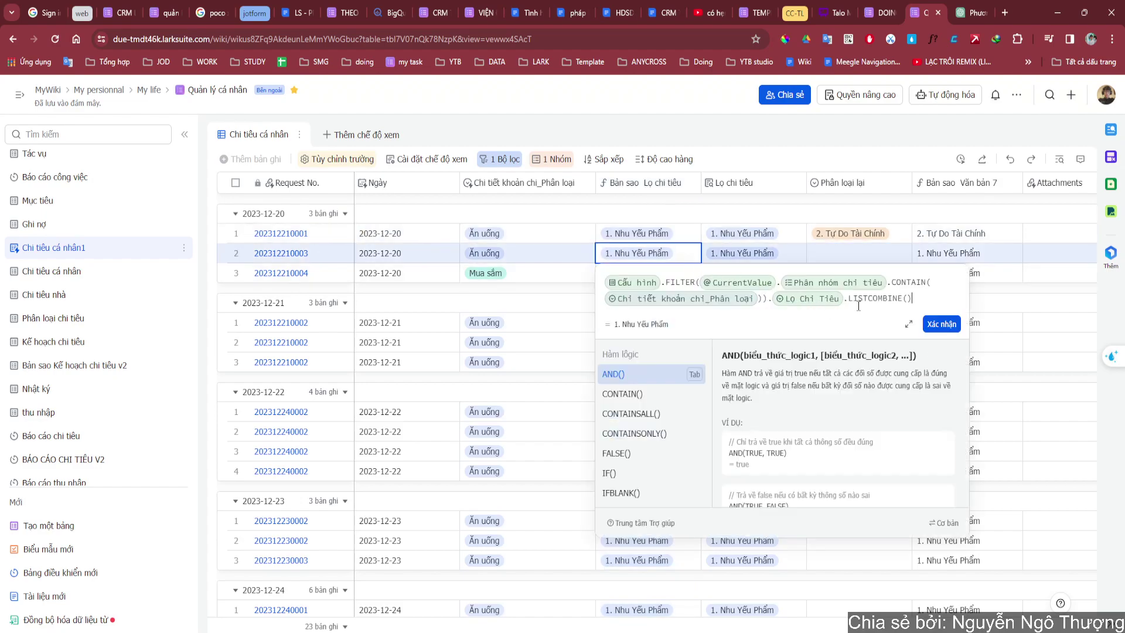
triple_click(920, 296)
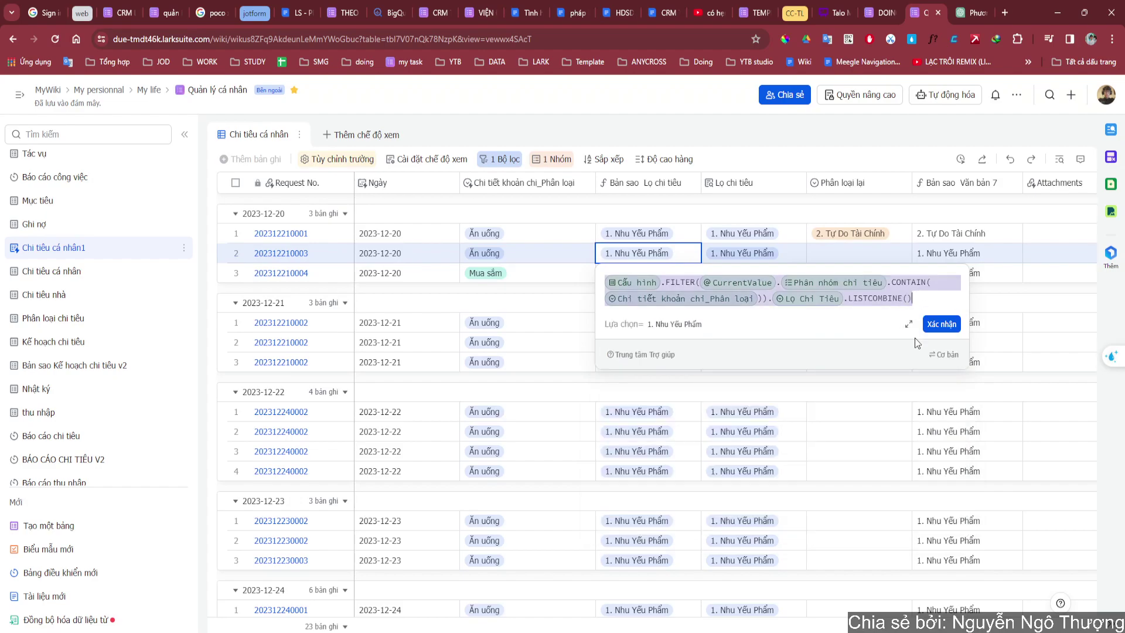
key("BackSpace")
type("if(")
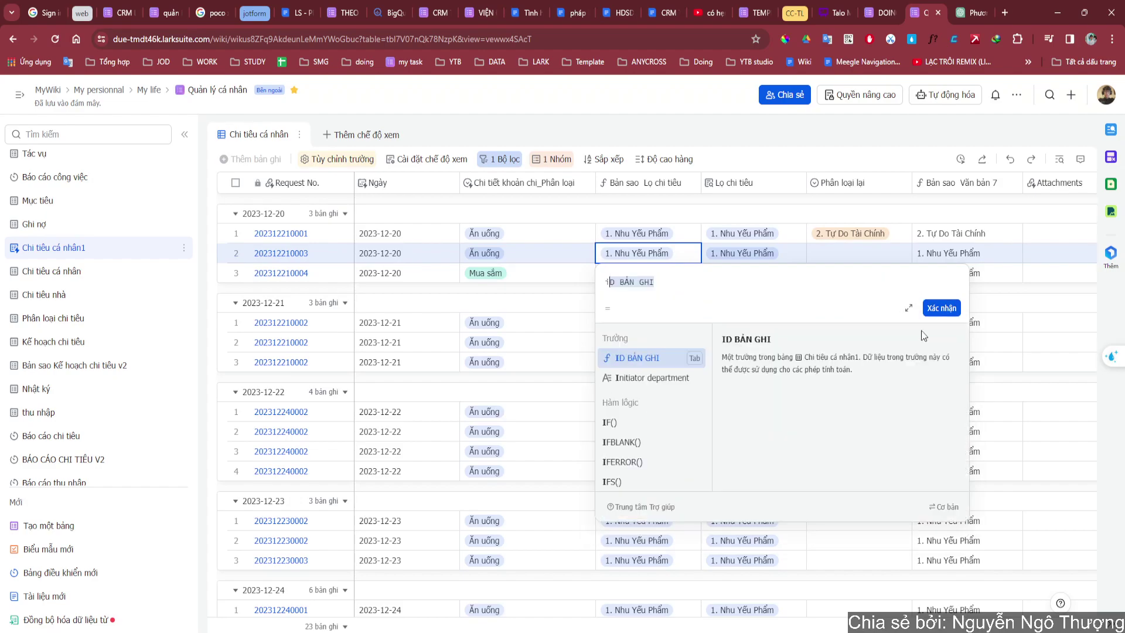
type("phân loại lại")
key("Tab")
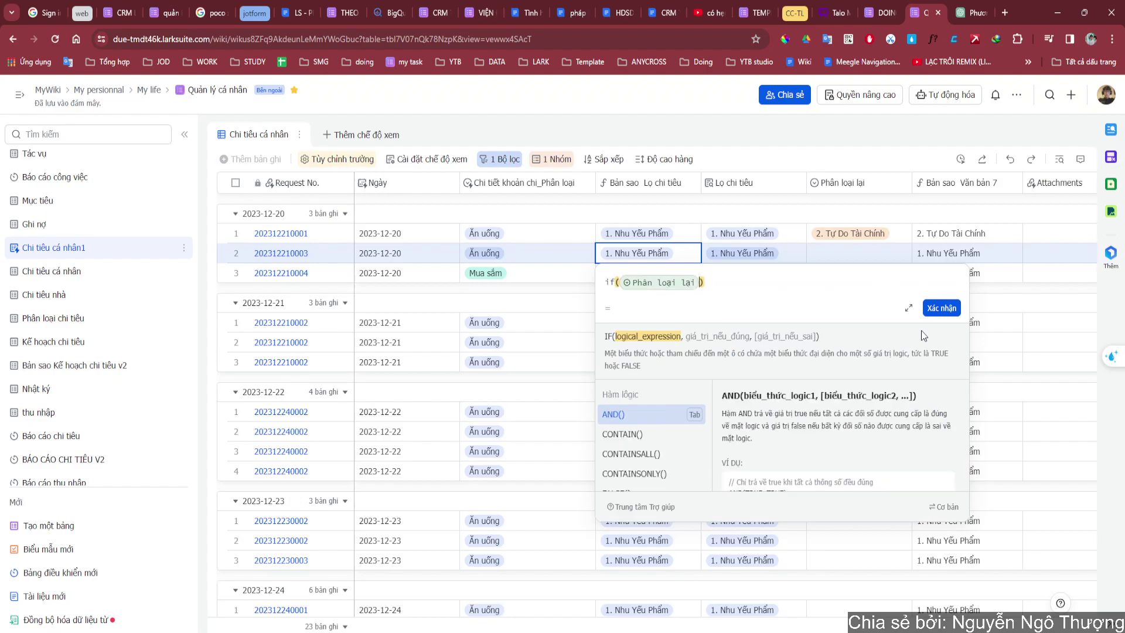
type("=\"\"")
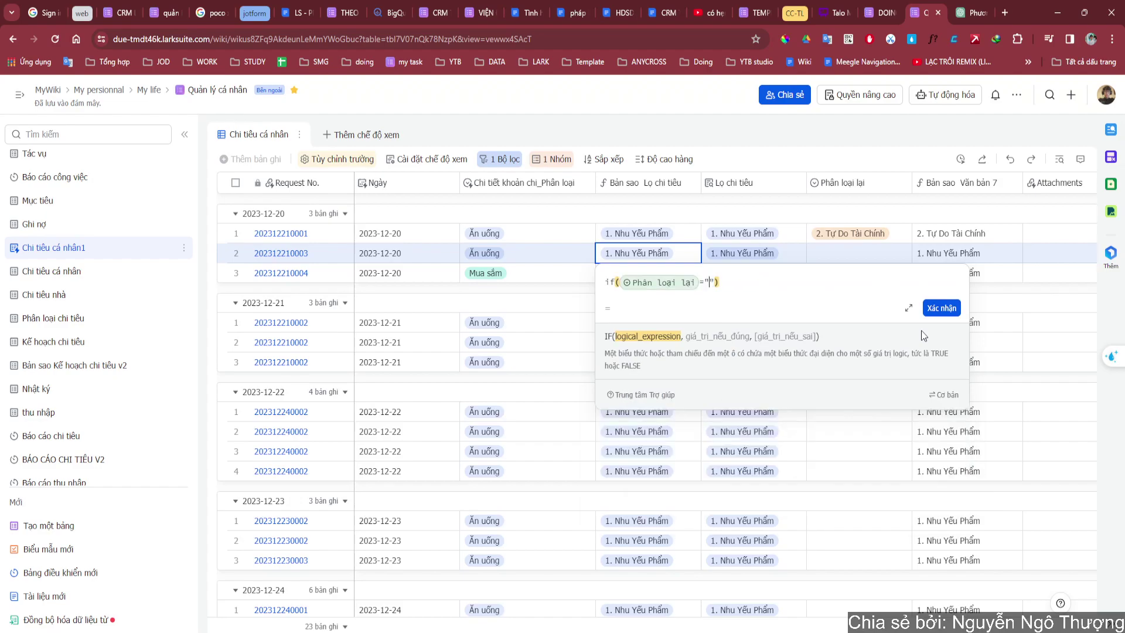
Complete the IF with Cấu hình.FILTER(CurrentValue.Phân nhóm chi tiêu.CONTAIN(Chi tiết khoản chi_Phân loại)).Lọ Chi Tiêu.LISTCOMBINE() when true and Phân loại lại when false, and save
type(",")
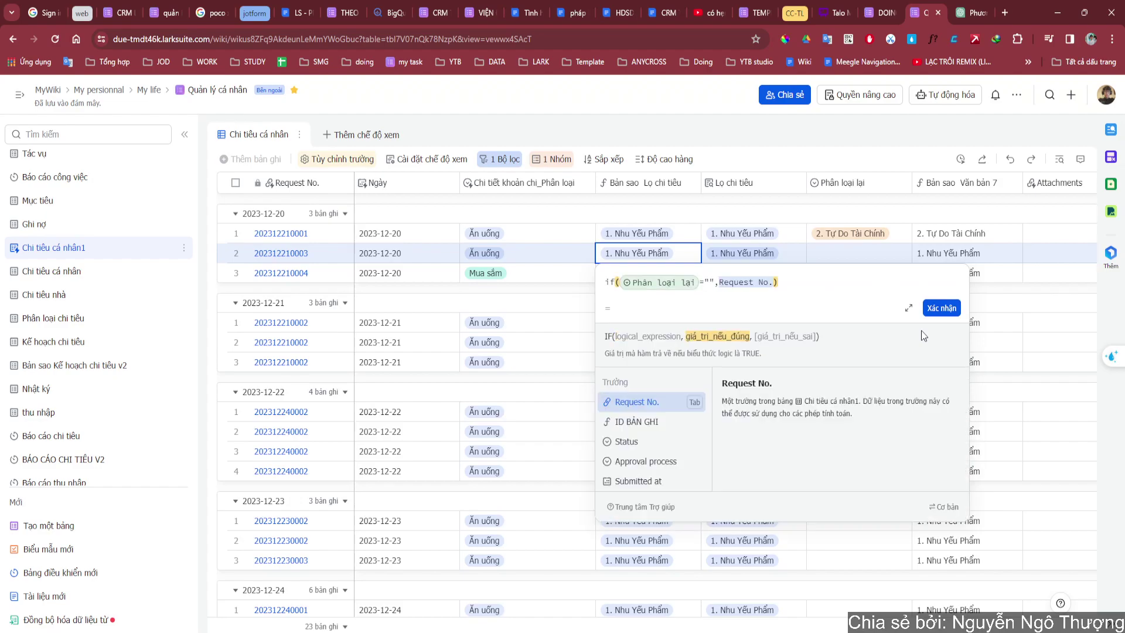
type("Cấu hình.FILTER(CurrentValue.Phân nhóm chi tiêu.CONTAIN(Chi tiết khoản chi_Phân loại)).Lo Chi Tiêu.LISTCOMBINE()")
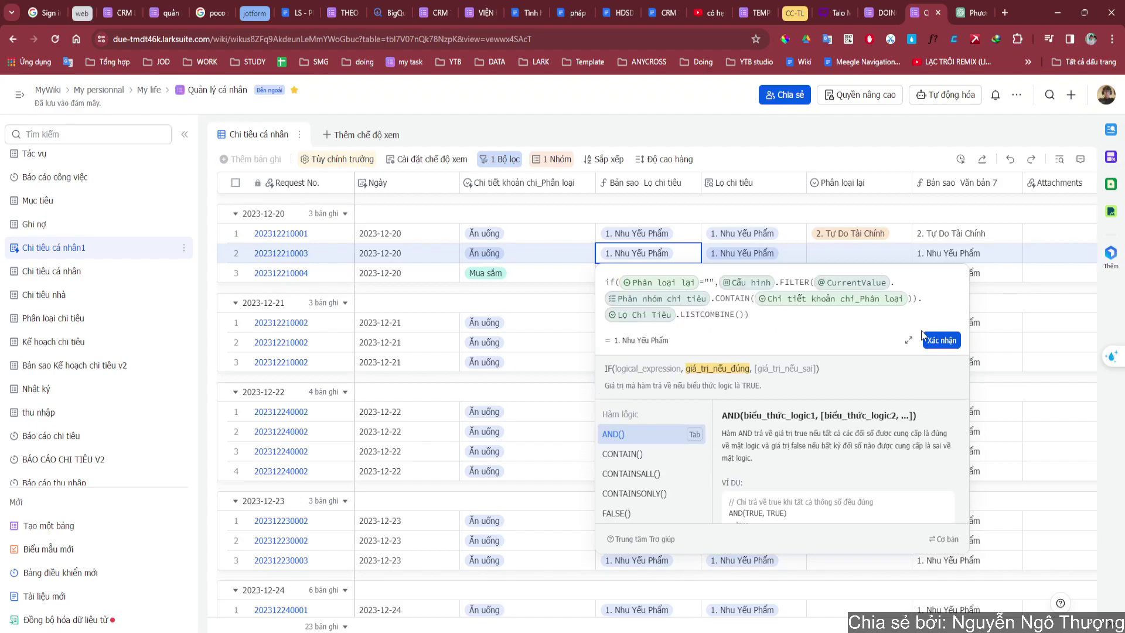
type(",phân loại lại")
key("ctrl+v")
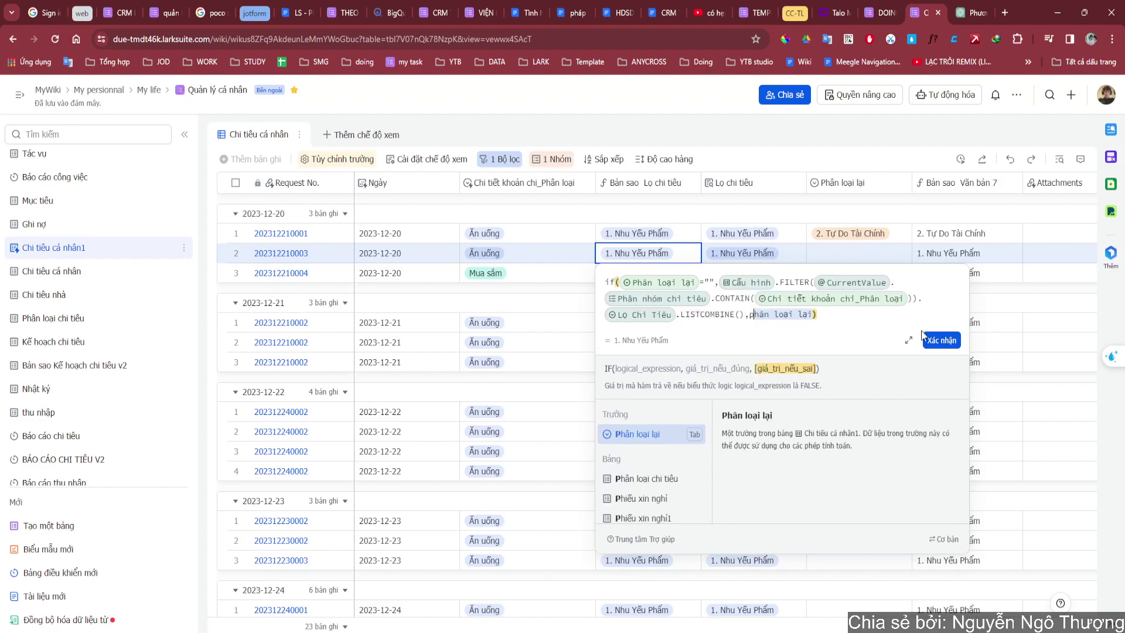
left_click(924, 337)
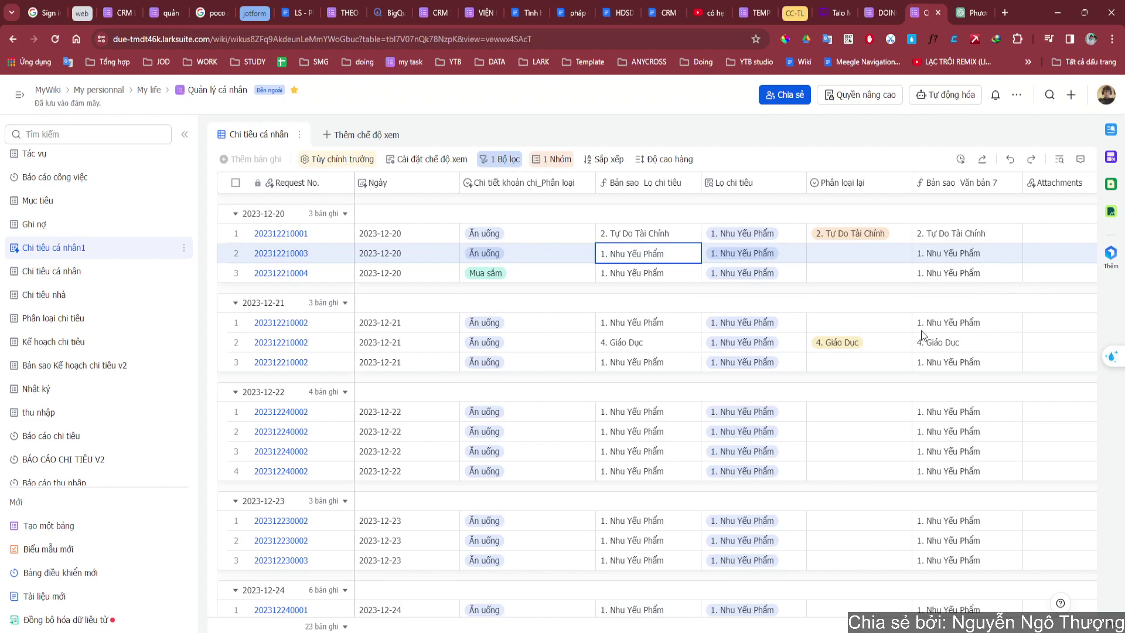
Widen the Bản sao Lọ chi tiêu column slightly and check its formula results across the date groups
left_click_drag(702, 182, 720, 182)
left_click(865, 276)
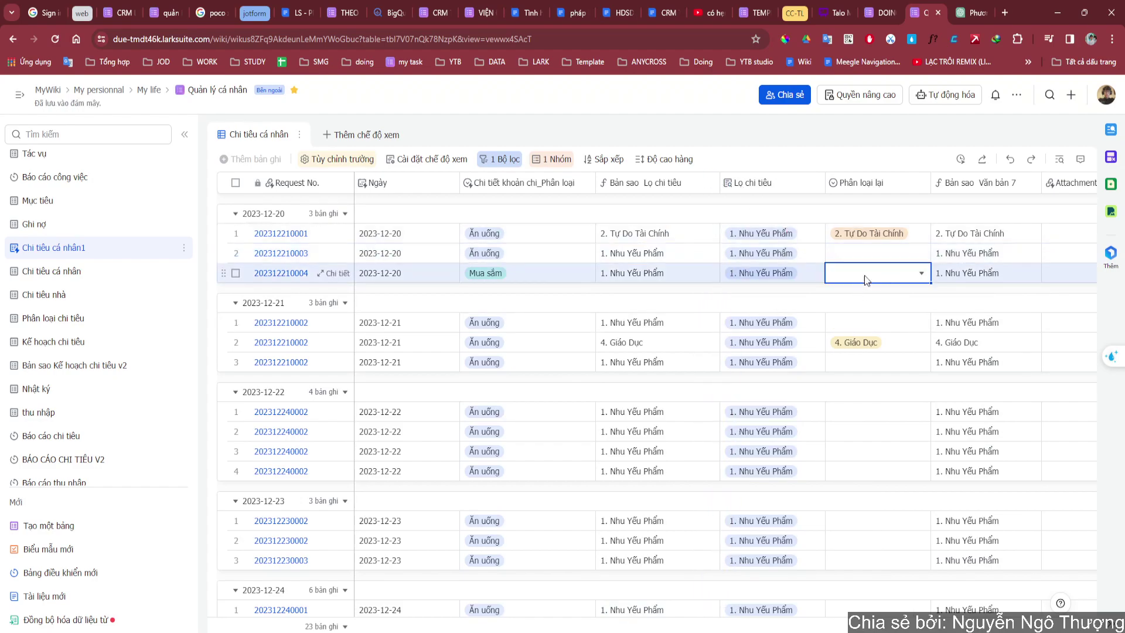
left_click(710, 182)
left_click(687, 214)
left_click(679, 283)
left_click(731, 126)
scroll(703, 281, "down", 5)
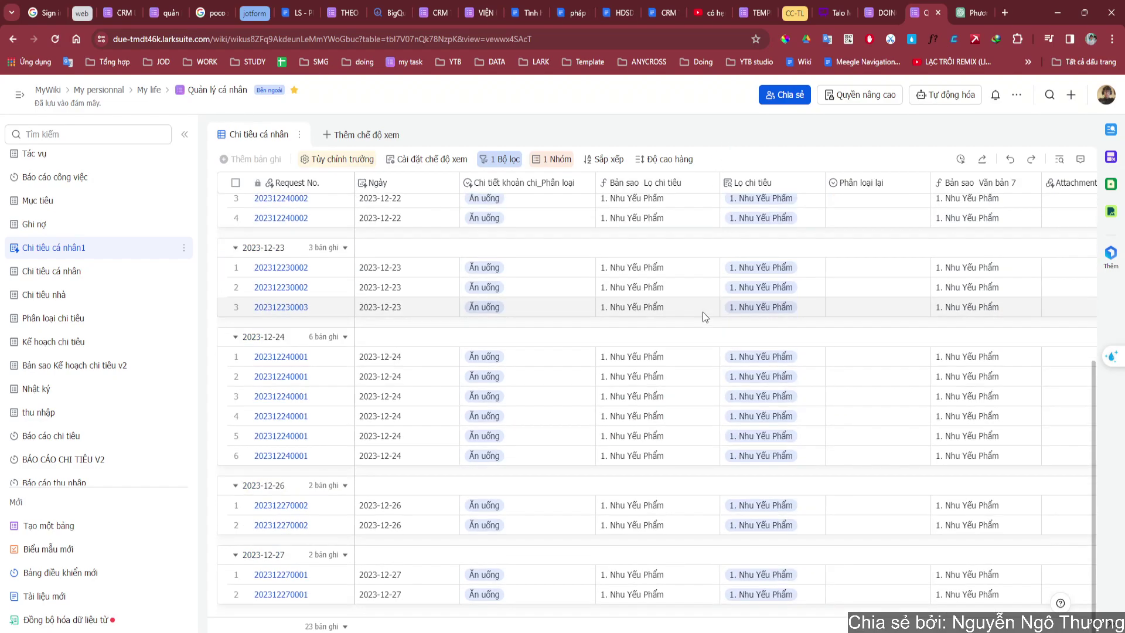
scroll(702, 312, "up", 5)
left_click(694, 235)
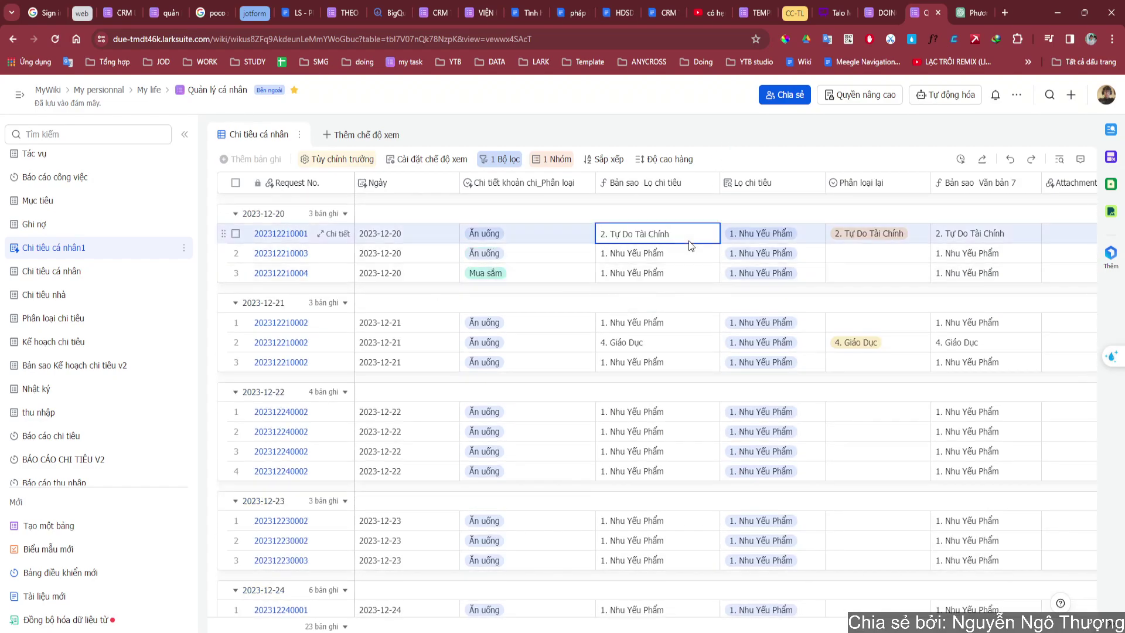
Insert a new field directly before the Bản sao Lọ chi tiêu field
left_click(695, 186)
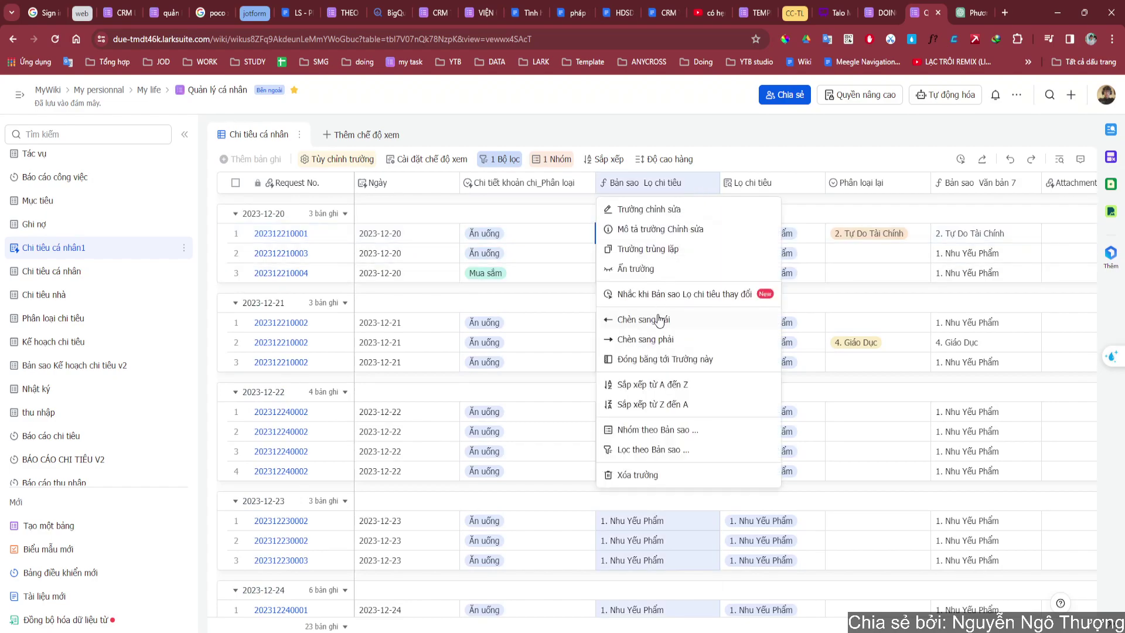
left_click(751, 184)
left_click(670, 185)
left_click(651, 181)
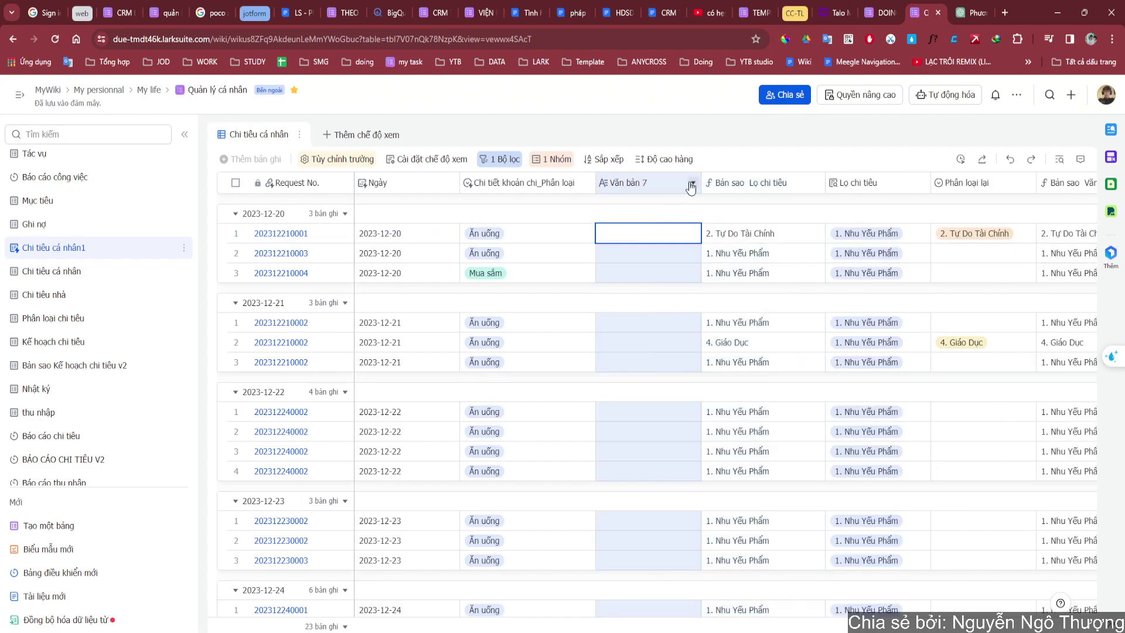
Change the new Văn bản 7 field to type Tra cứu (lookup), returning Lọ Chi Tiêu from the Cấu hình table
left_click(692, 183)
left_click(667, 209)
mouse_move(644, 287)
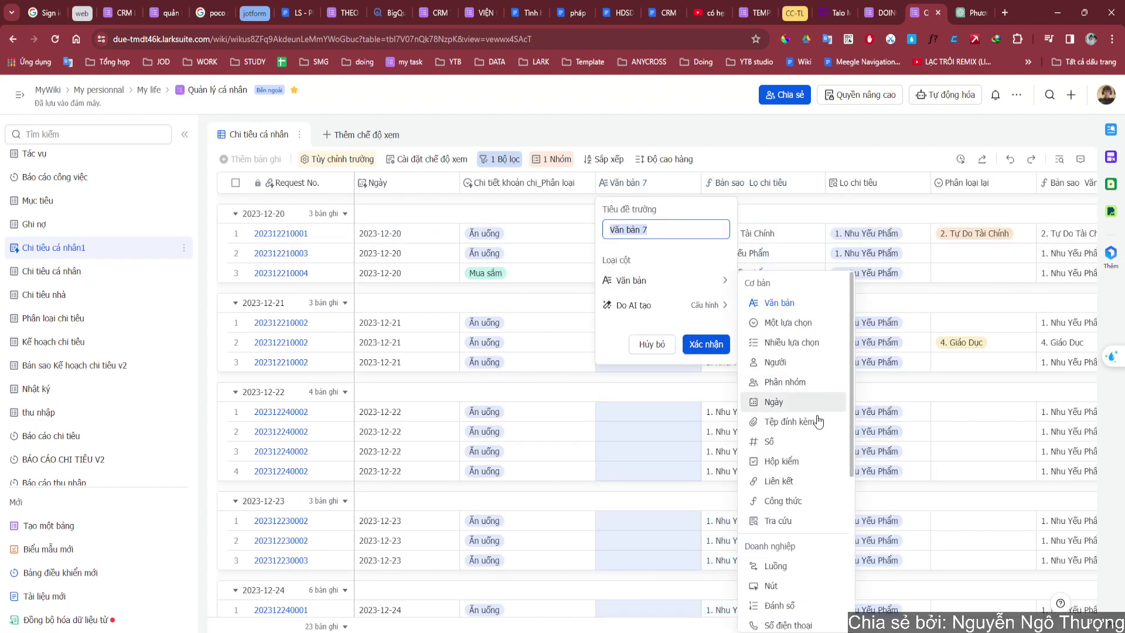
left_click(782, 520)
left_click(662, 342)
scroll(669, 539, "down", 4)
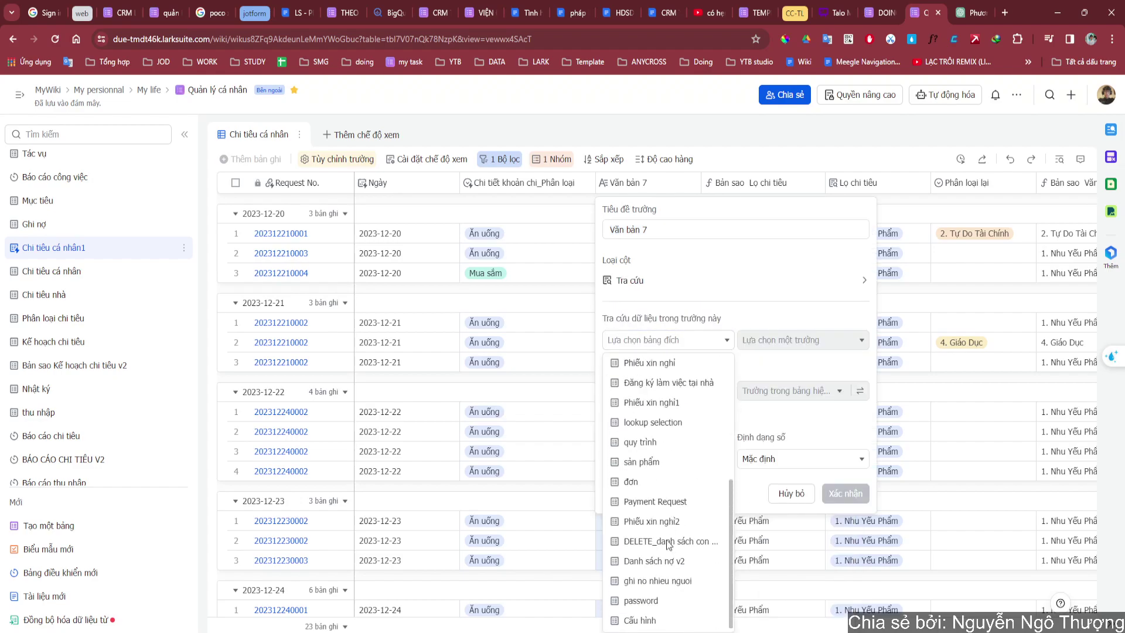
left_click(644, 620)
left_click(808, 341)
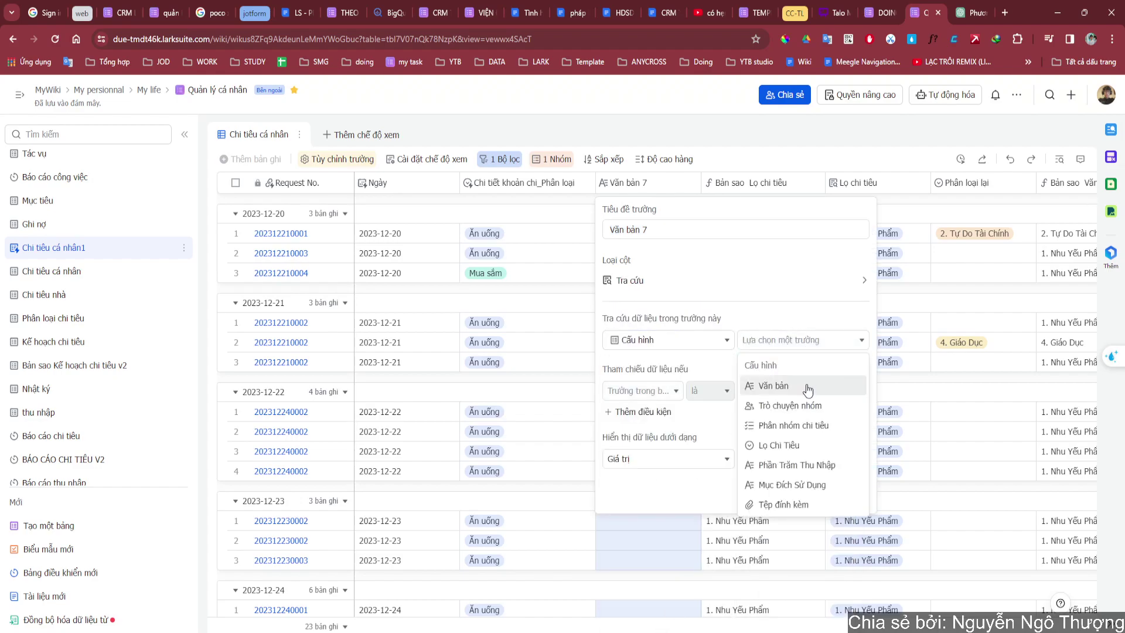
left_click(791, 442)
Set the lookup condition to Lọ Chi Tiêu là Bản sao Văn bản 7 and save the field
left_click(644, 389)
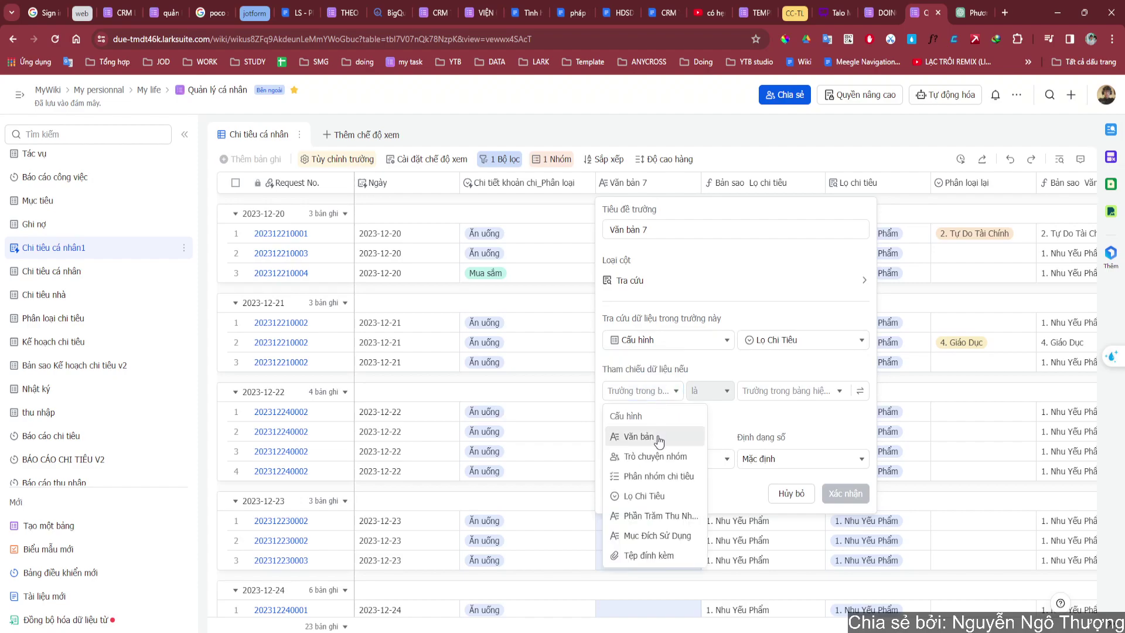
left_click(644, 497)
left_click(785, 391)
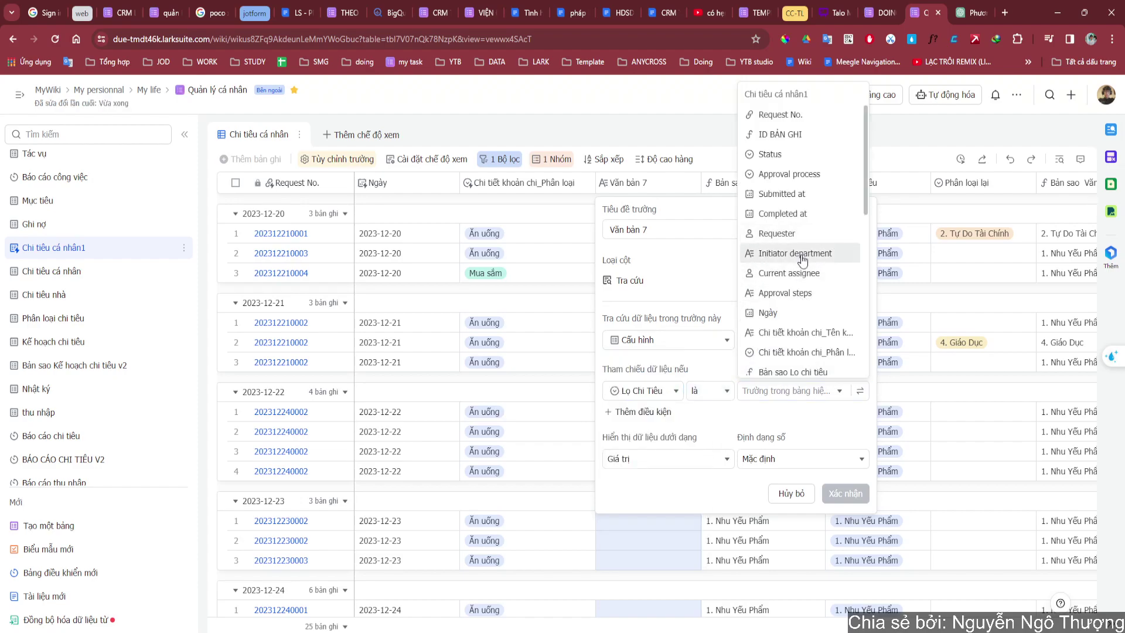
scroll(808, 252, "down", 5)
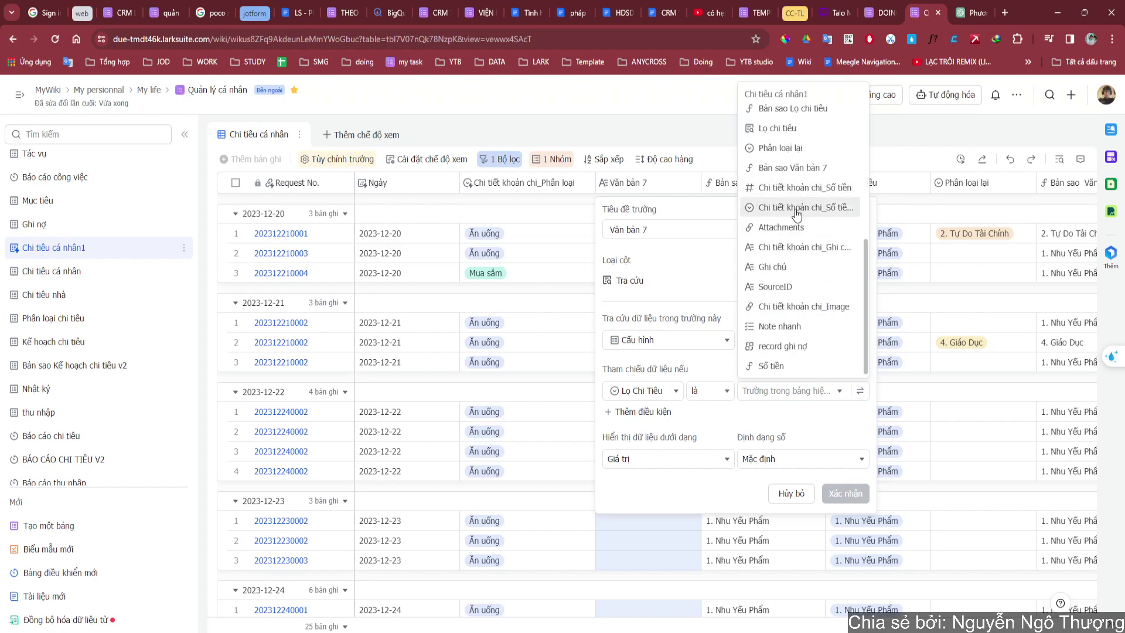
scroll(790, 250, "up", 2)
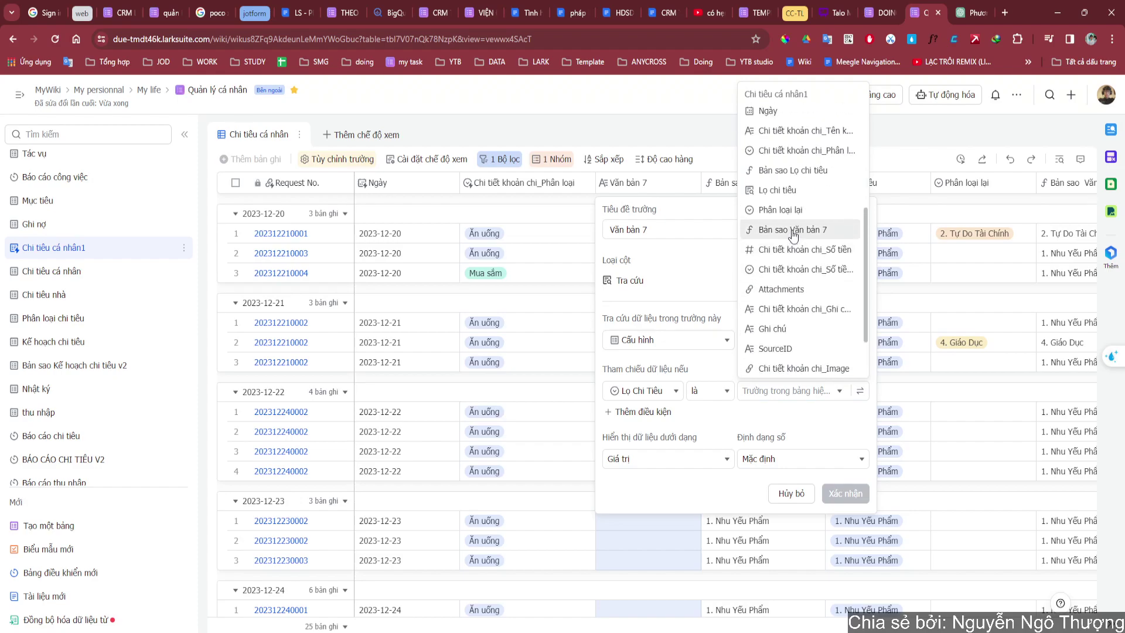
left_click(792, 230)
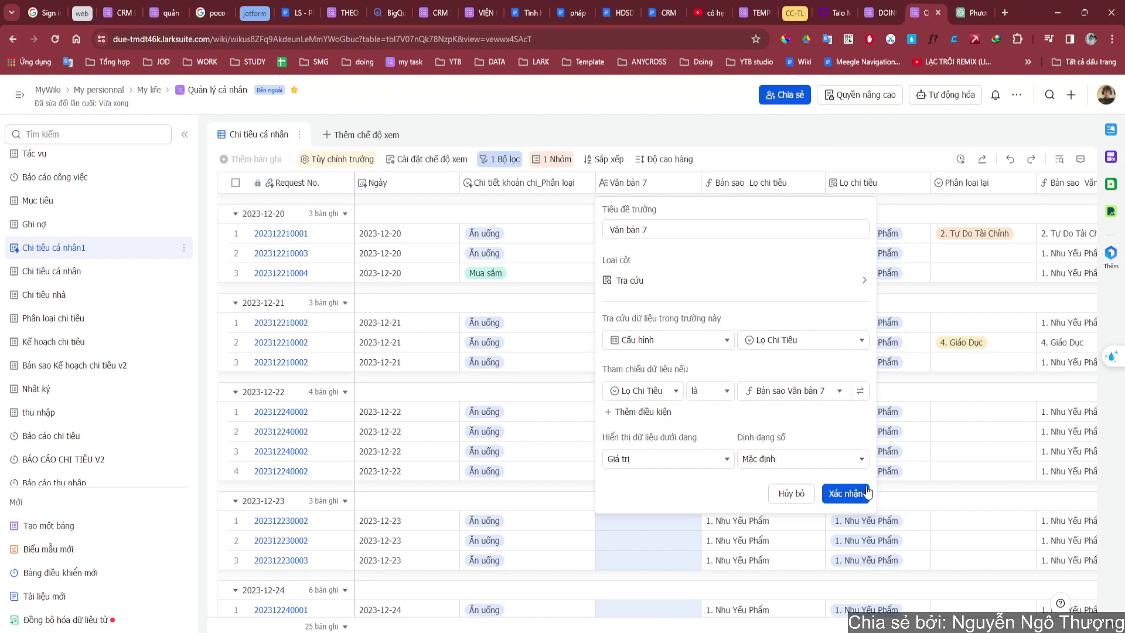
left_click(845, 493)
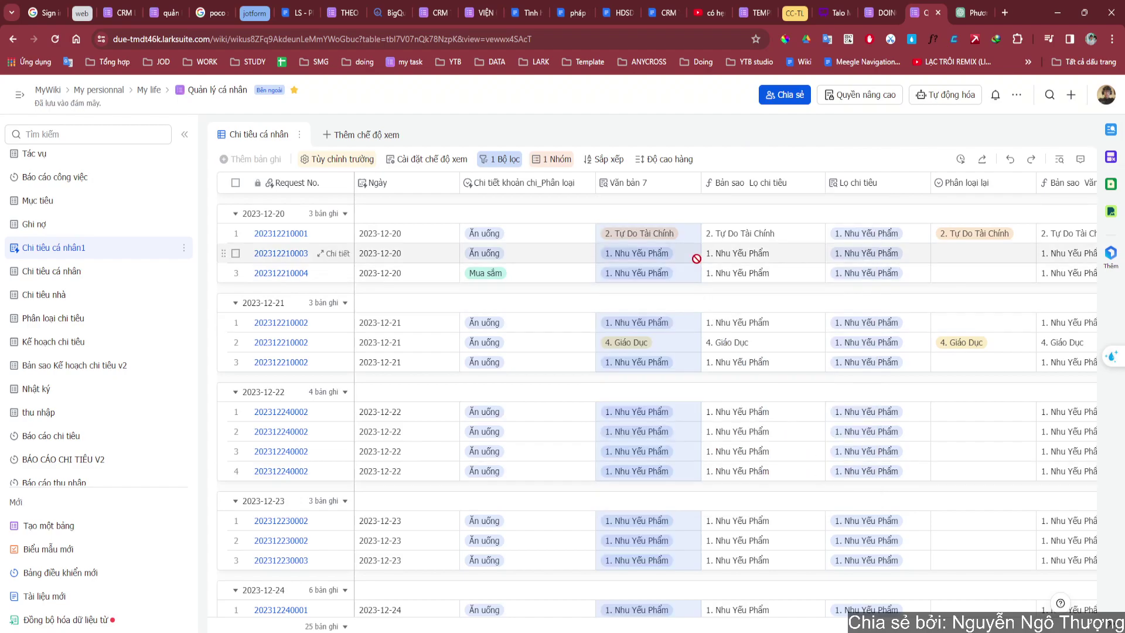
Move the Văn bản 7 lookup field directly after Bản sao Văn bản 7 and compare both fields' values across the date groups
scroll(696, 259, "right", 2)
left_click(967, 342)
left_click_drag(531, 185, 992, 193)
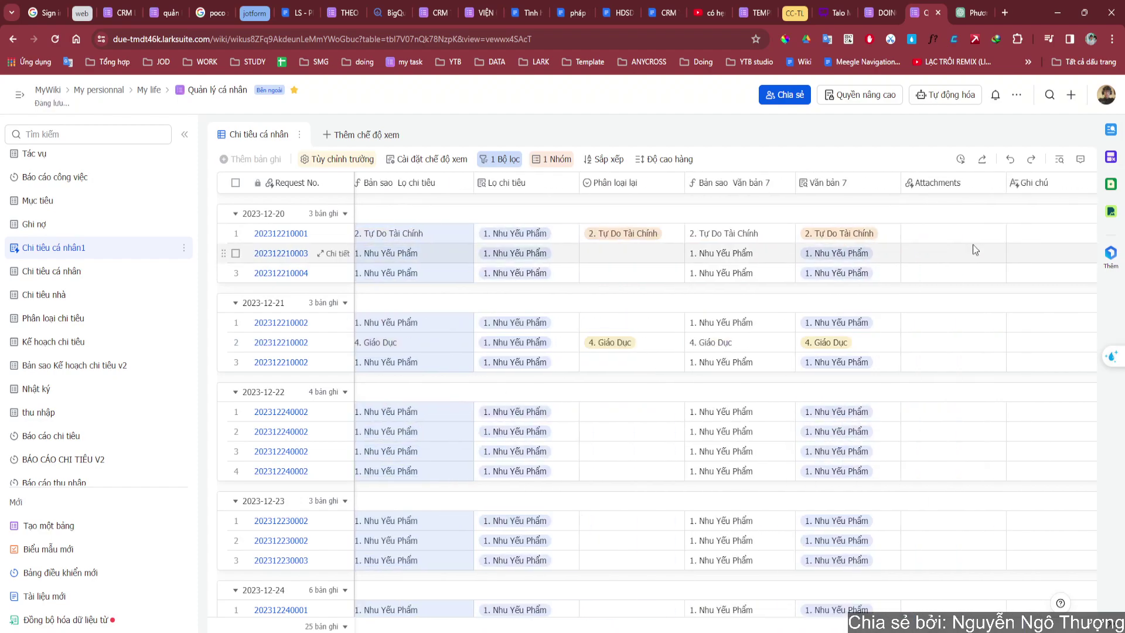
scroll(871, 243, "down", 5)
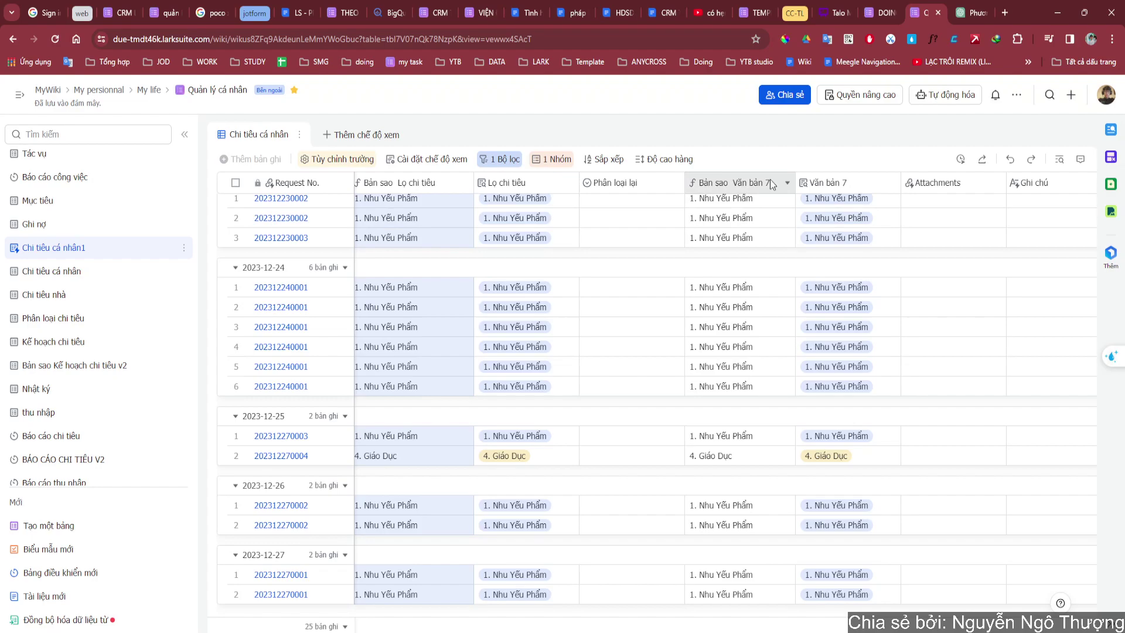
scroll(744, 241, "up", 3)
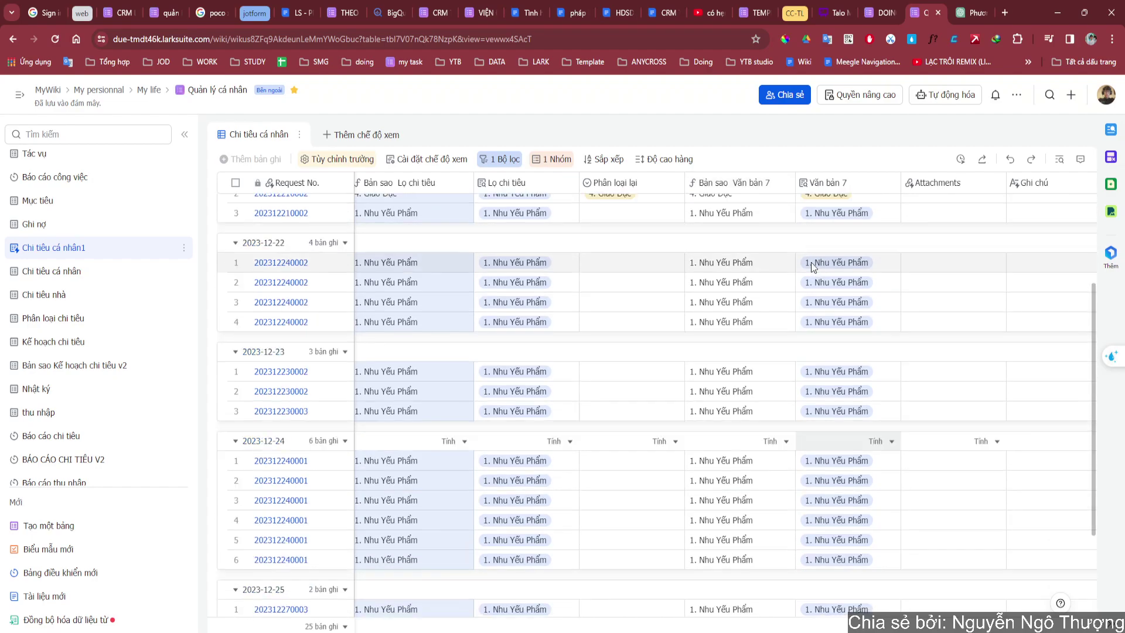
left_click(754, 182)
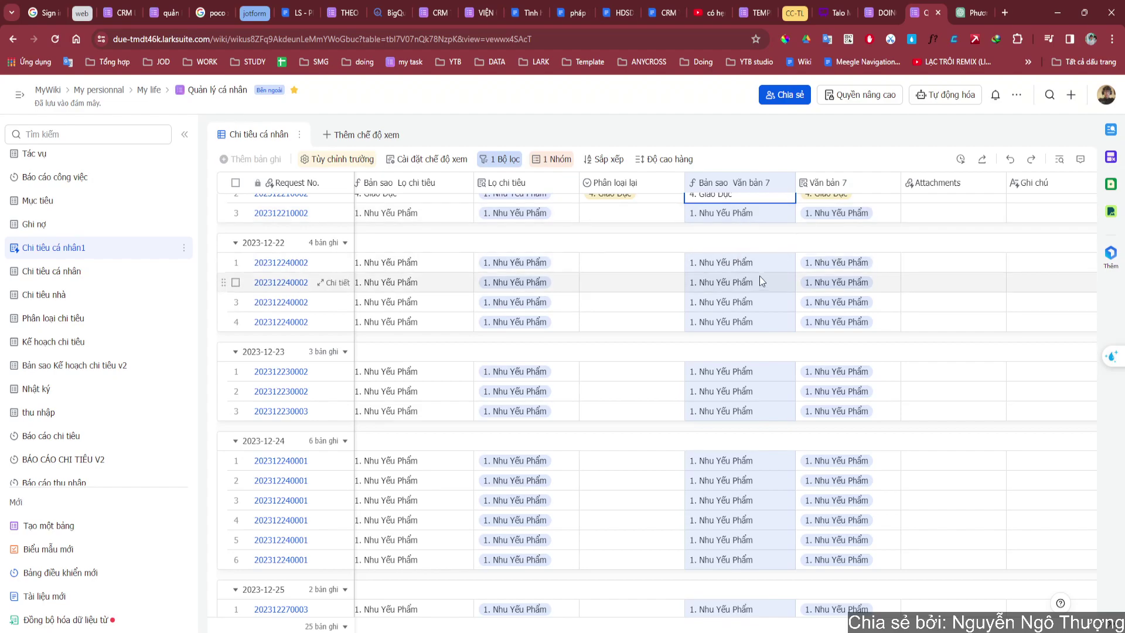
scroll(680, 250, "left", 2)
scroll(741, 283, "up", 3)
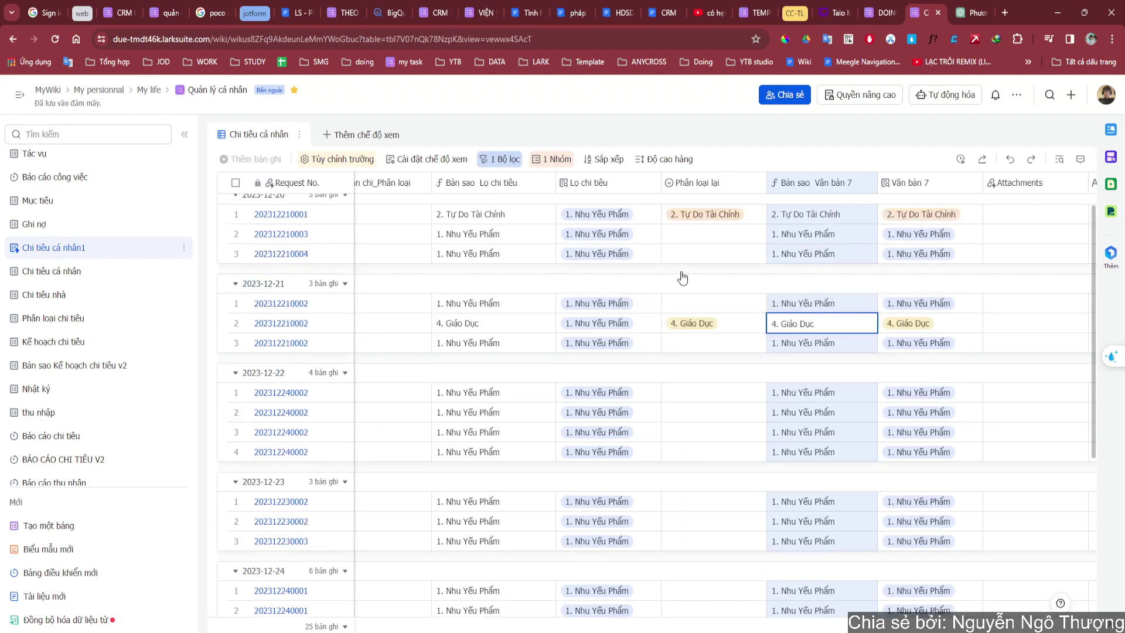
left_click(646, 232)
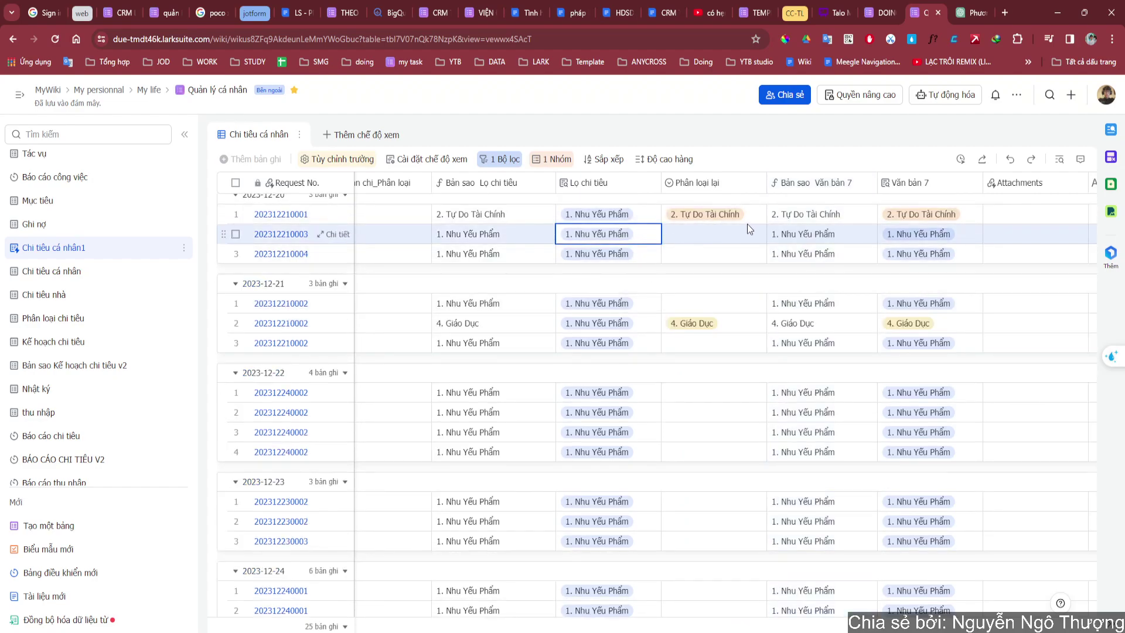
Narrow the Phân loại lại and Lọ chi tiêu columns slightly, and set Phân loại lại to "4. Giáo Dục" for the third 2023-12-20 record
left_click_drag(766, 178, 756, 176)
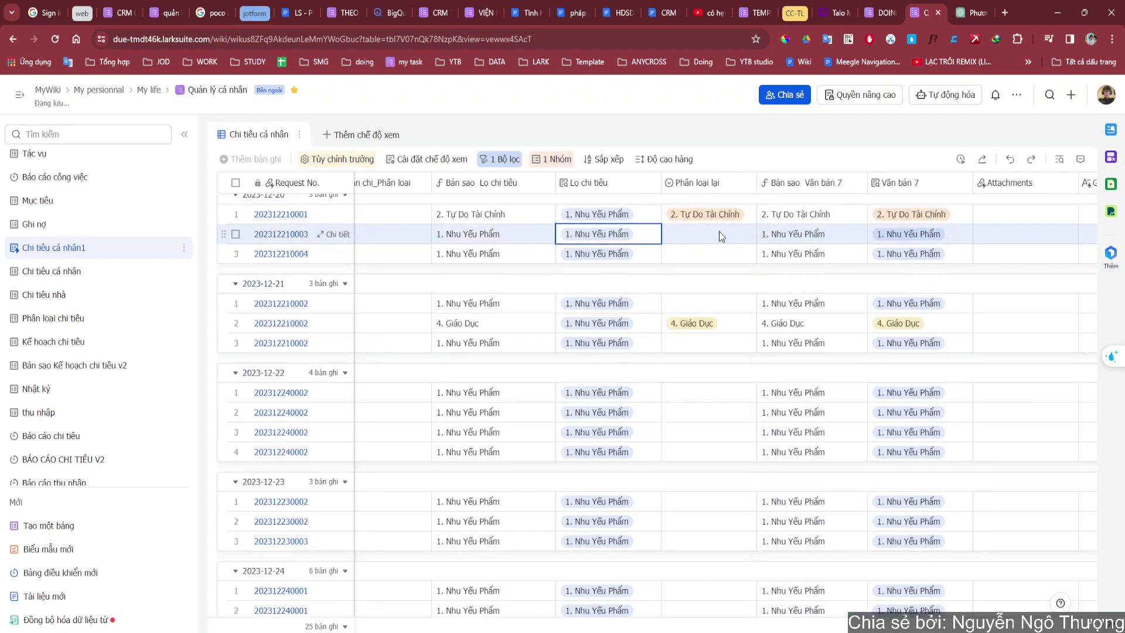
left_click_drag(654, 186, 650, 186)
left_click(692, 236)
key("Escape")
left_click(786, 236)
left_click(705, 258)
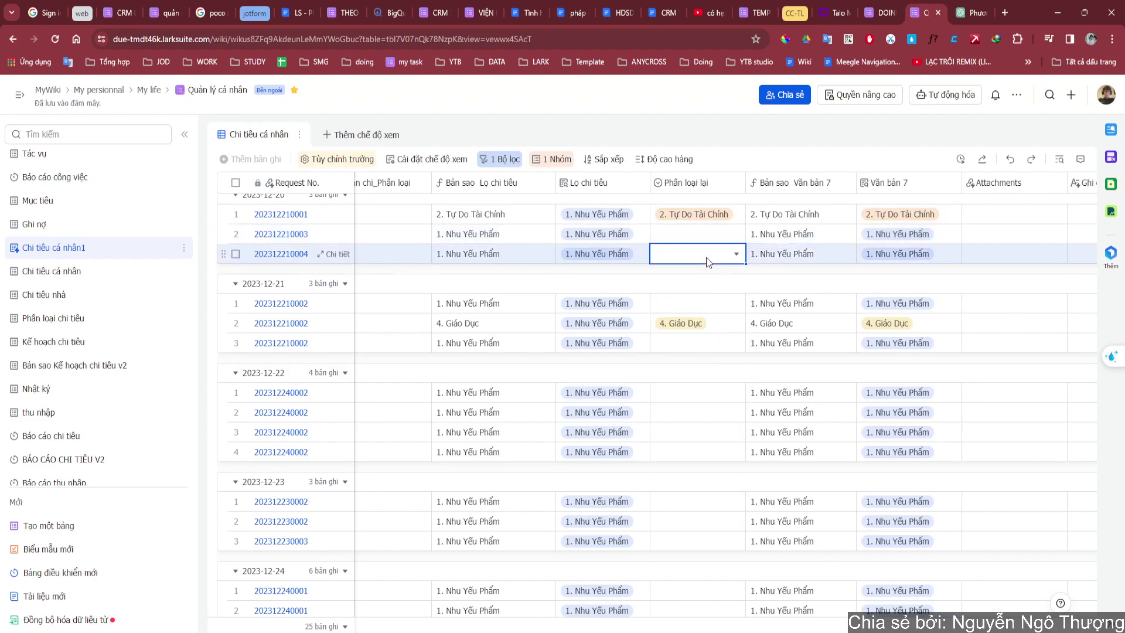
left_click(681, 363)
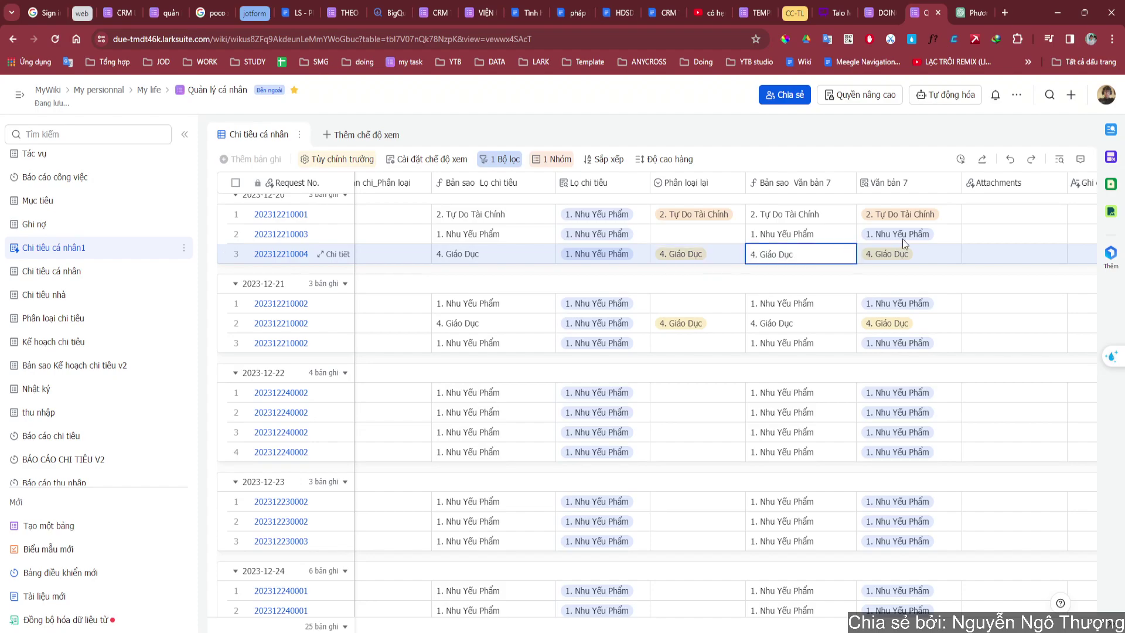
Rename the Bản sao Văn bản 7 formula field as "Phân loại lại 2"
double_click(902, 183)
left_click(685, 182)
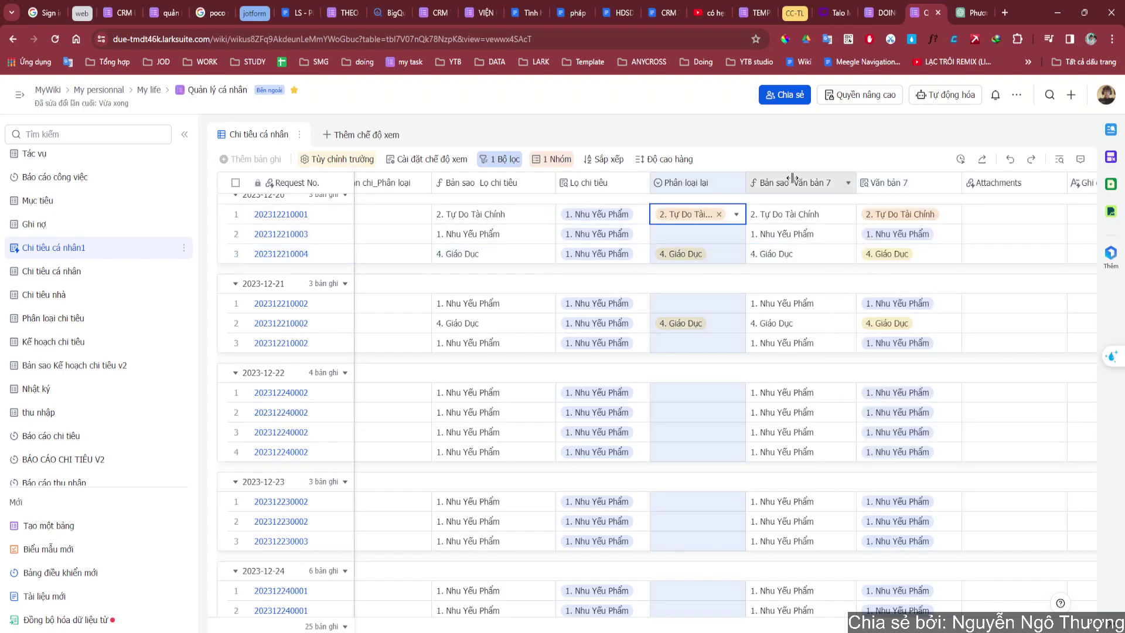
double_click(824, 182)
key("Caps_Lock")
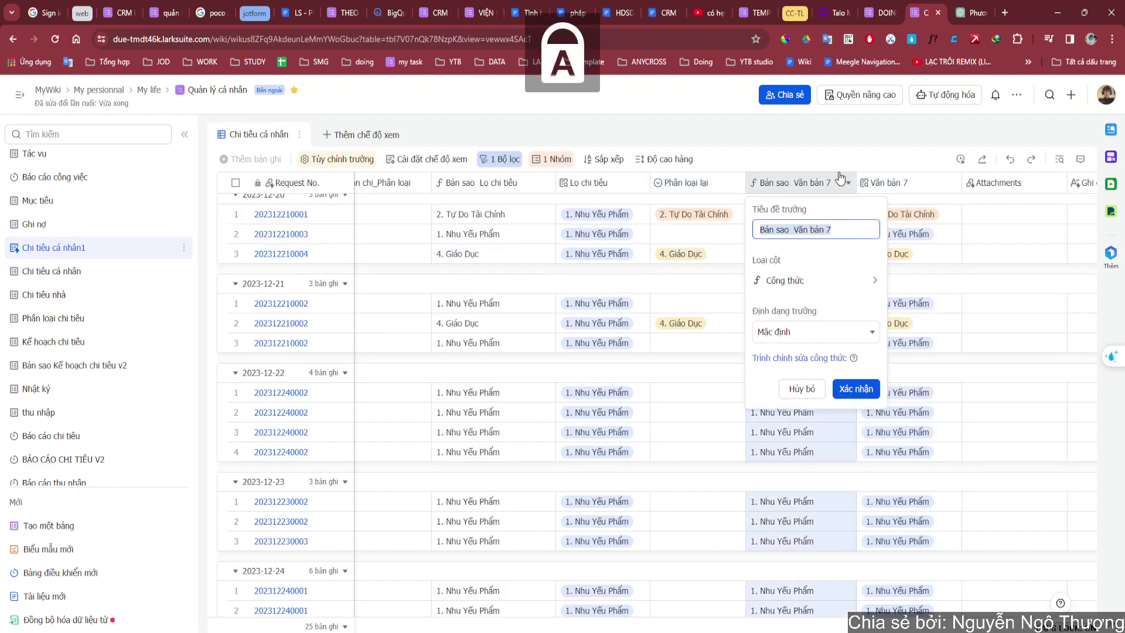
type("Phân loại ")
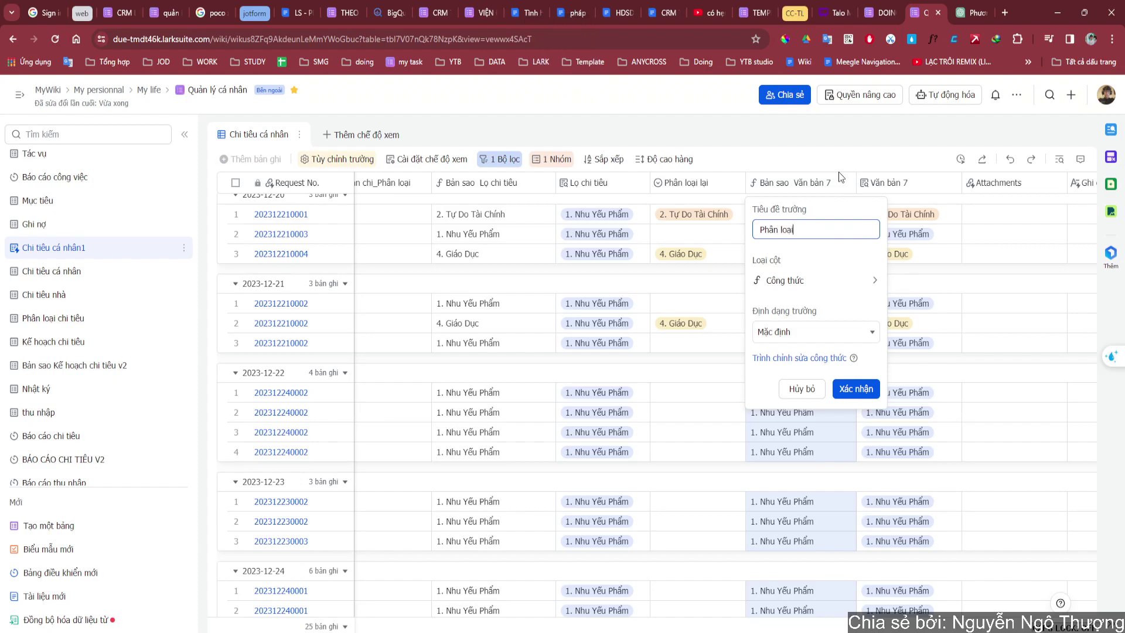
type("lại 2")
key("Return")
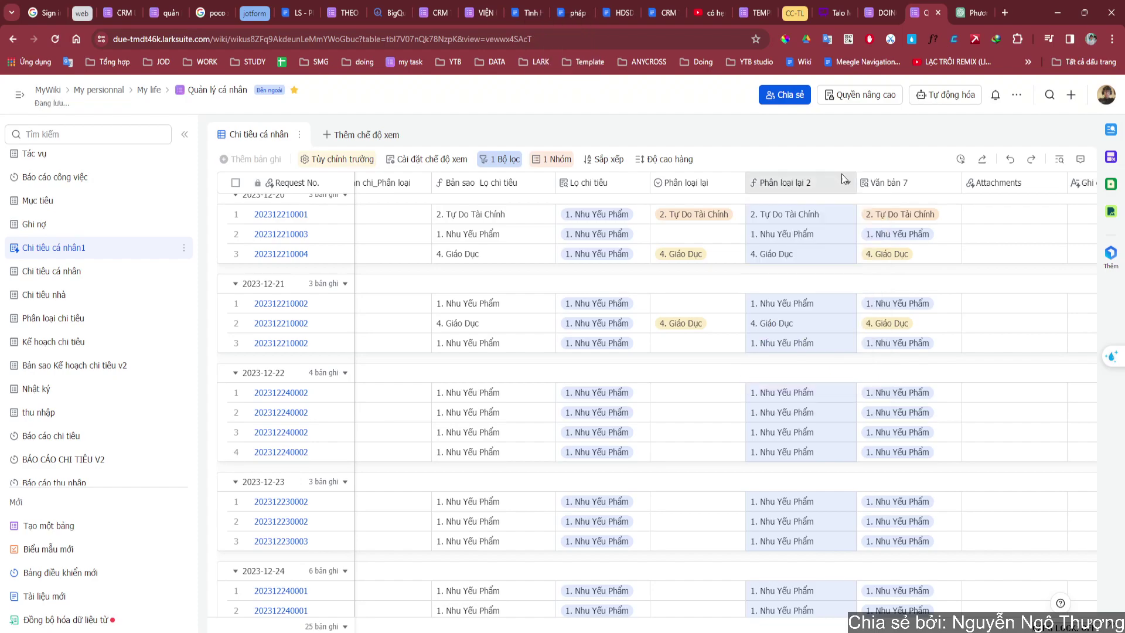
Rename the Văn bản 7 lookup field as "Phân loại lại 3"
double_click(813, 183)
double_click(909, 183)
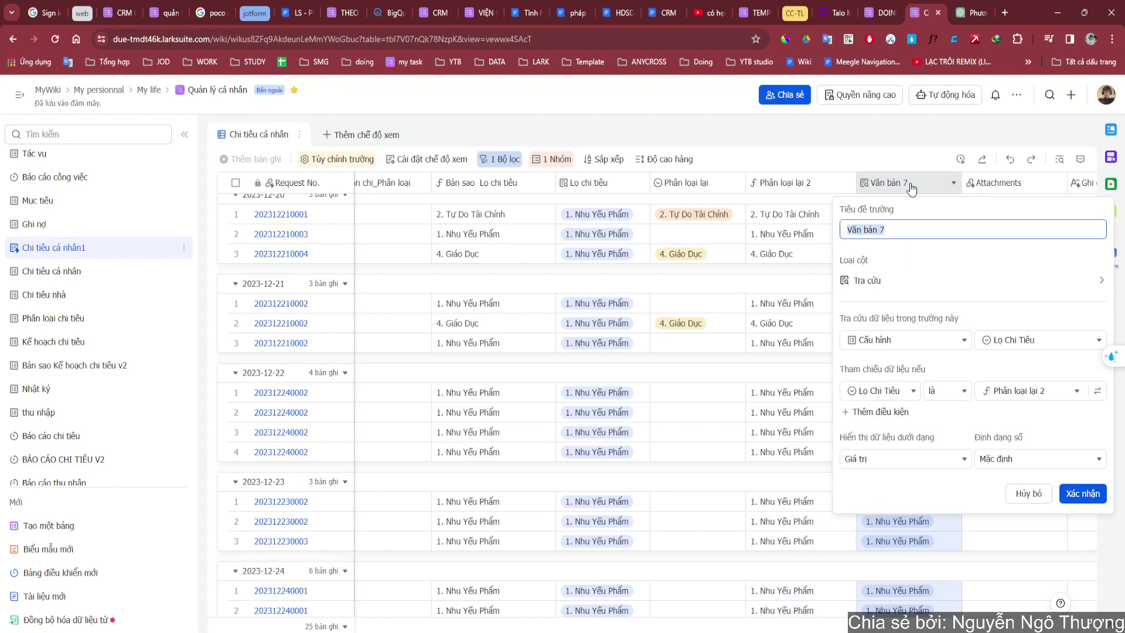
key("Return")
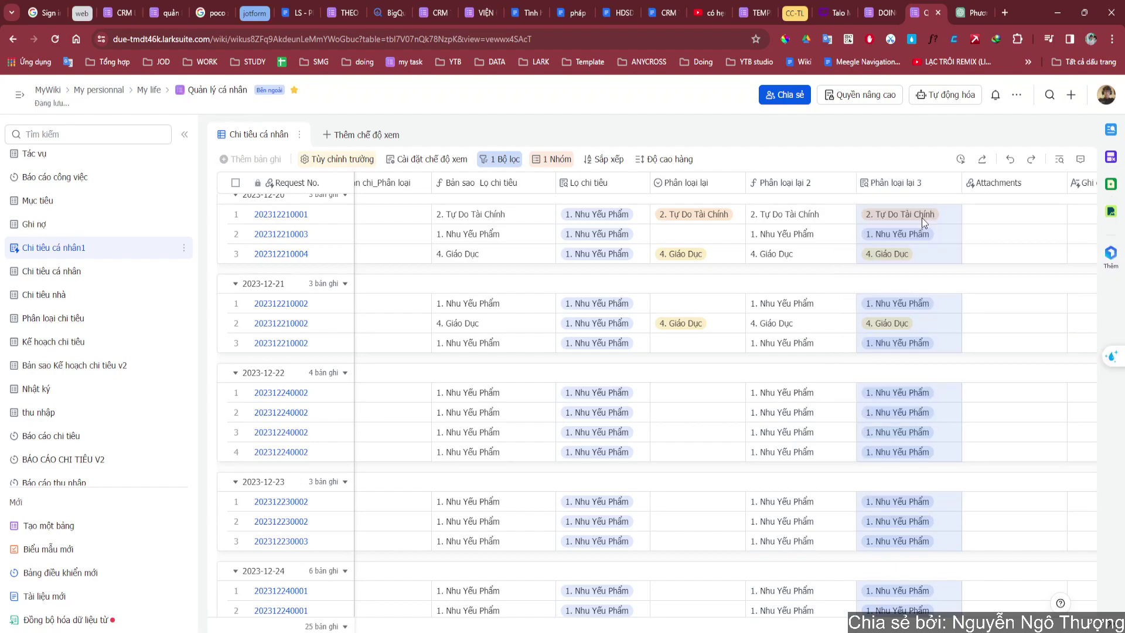
left_click(945, 256)
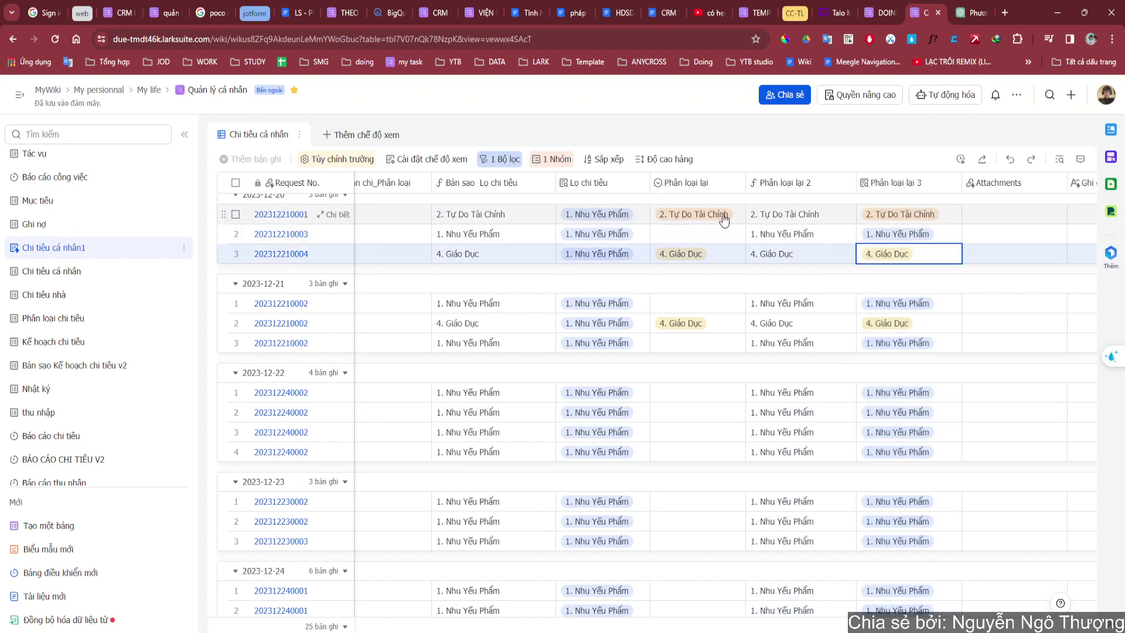
Clear the Phân loại lại values of the first and third 2023-12-20 records and the second 2023-12-21 record
left_click(697, 214)
left_click(737, 213)
left_click(711, 325)
left_click(708, 323)
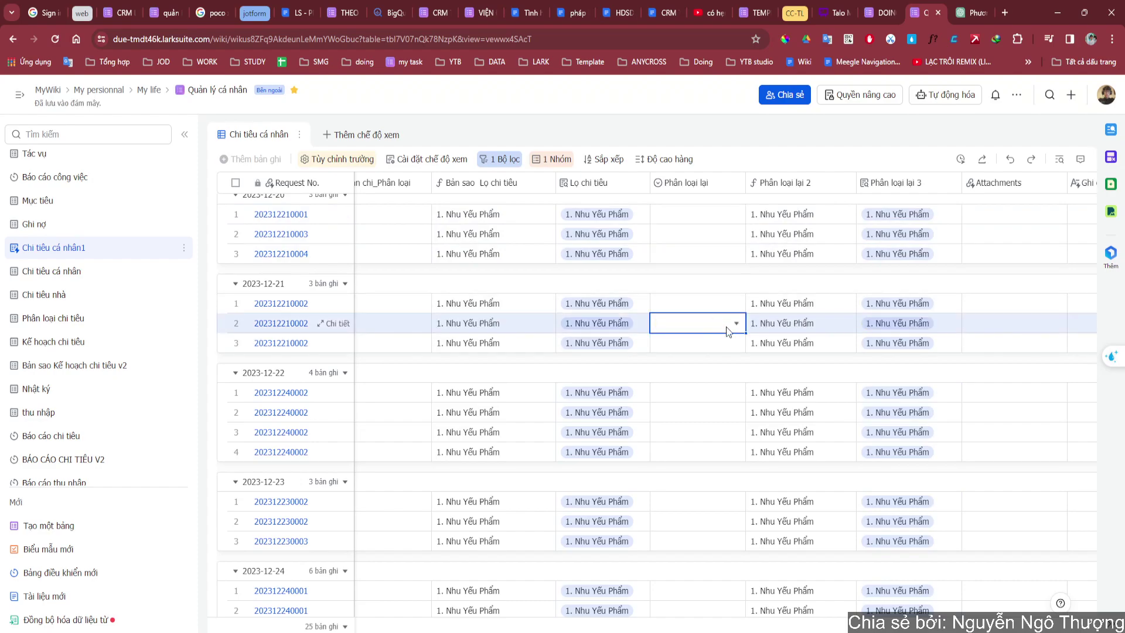
left_click(862, 310)
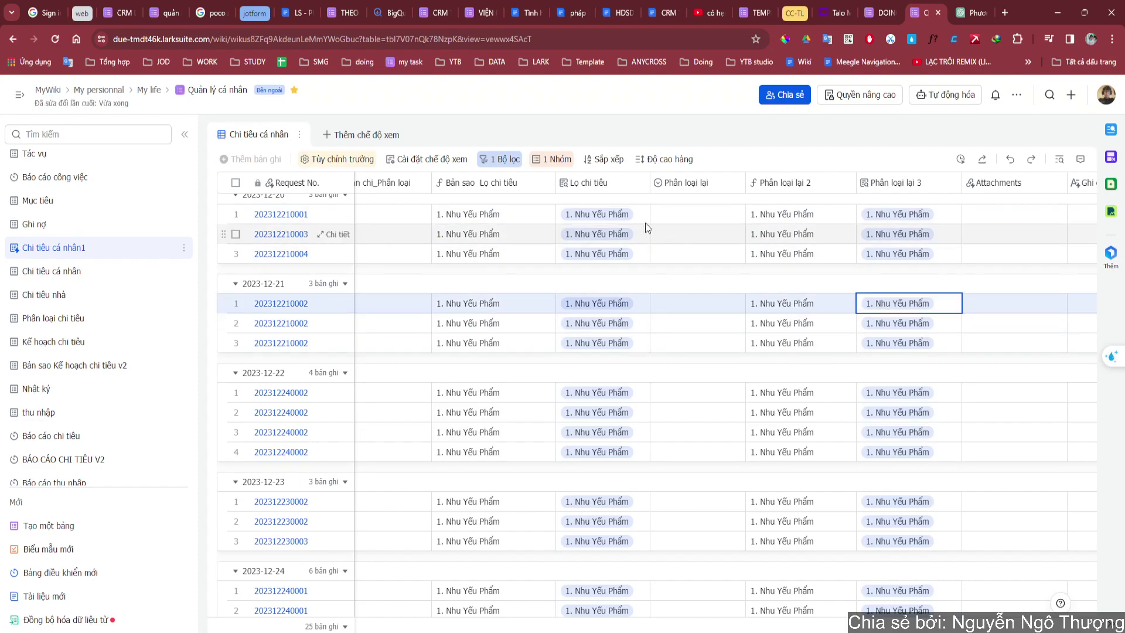
Hide the Lọ chi tiêu lookup field from the view
left_click(605, 183)
right_click(606, 185)
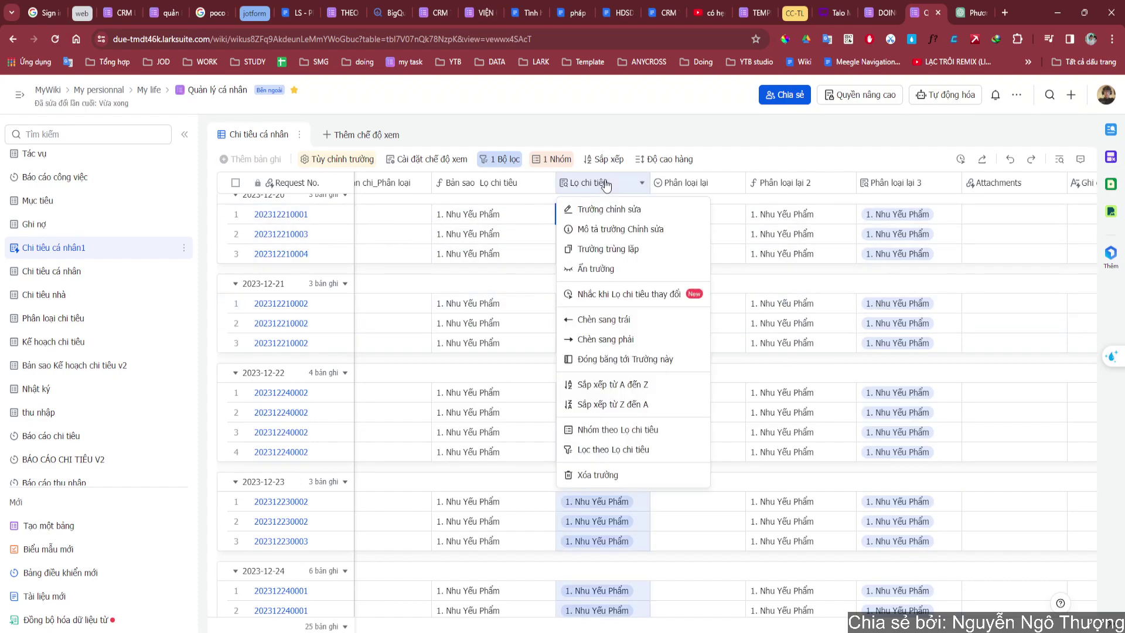
scroll(627, 213, "down", 5)
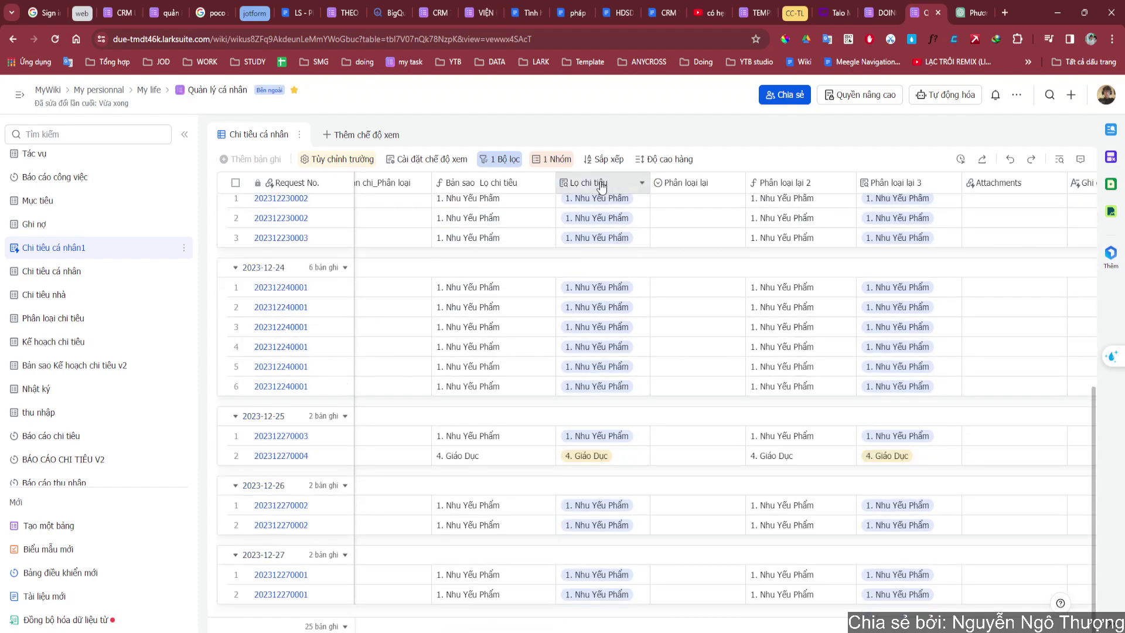
right_click(601, 186)
left_click(593, 268)
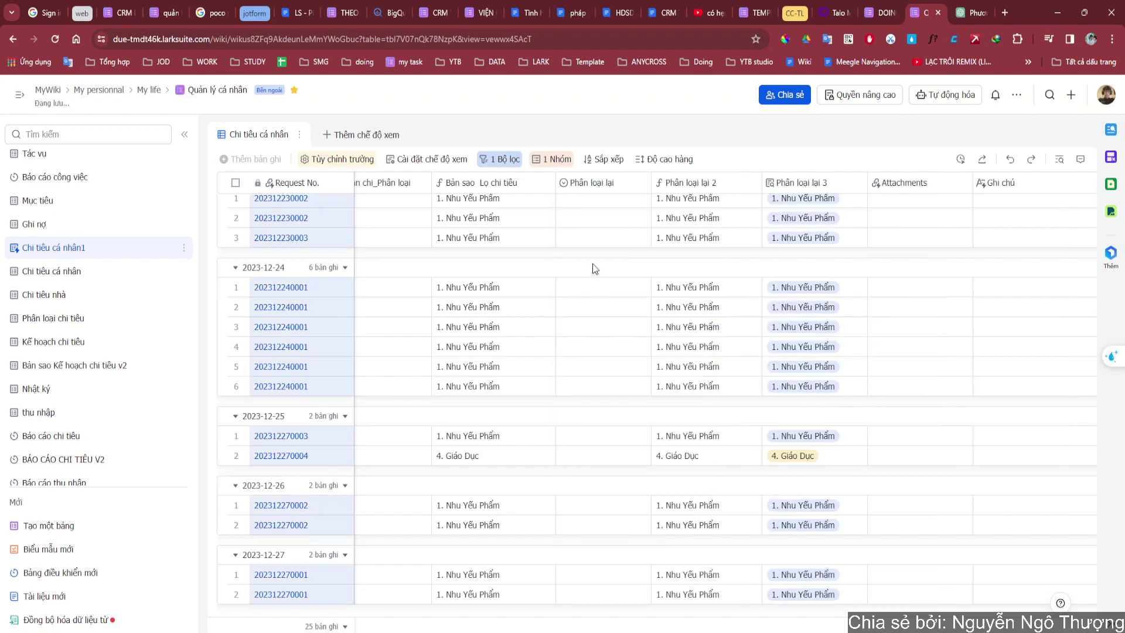
Delete the Bản sao Lọ chi tiêu formula field
left_click(522, 184)
right_click(522, 183)
left_click(492, 473)
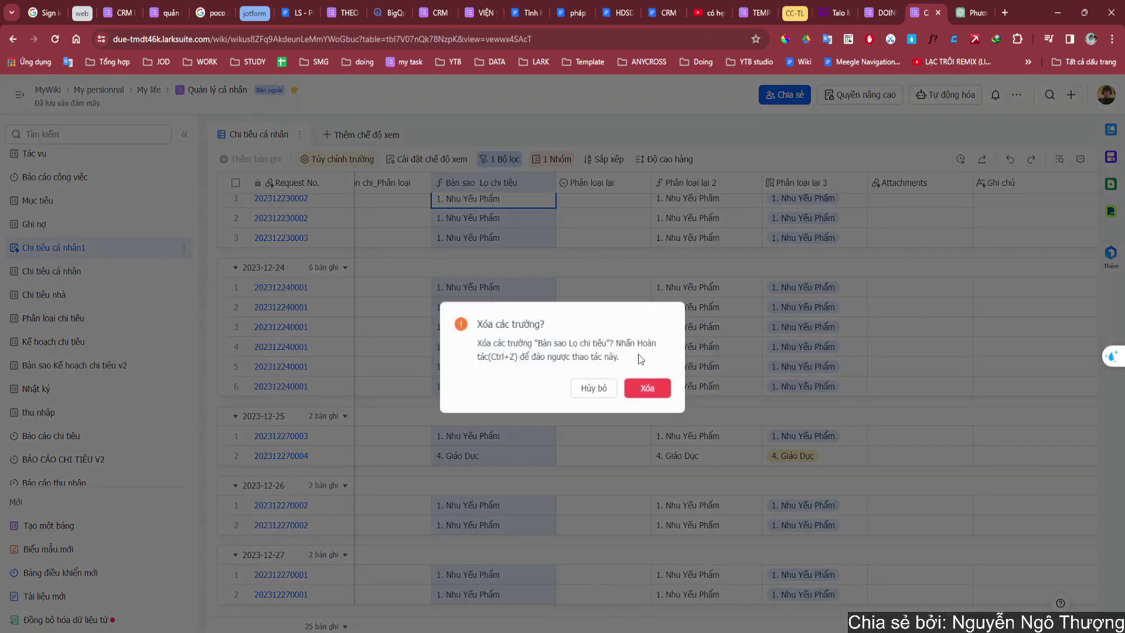
left_click(647, 388)
left_click(511, 216)
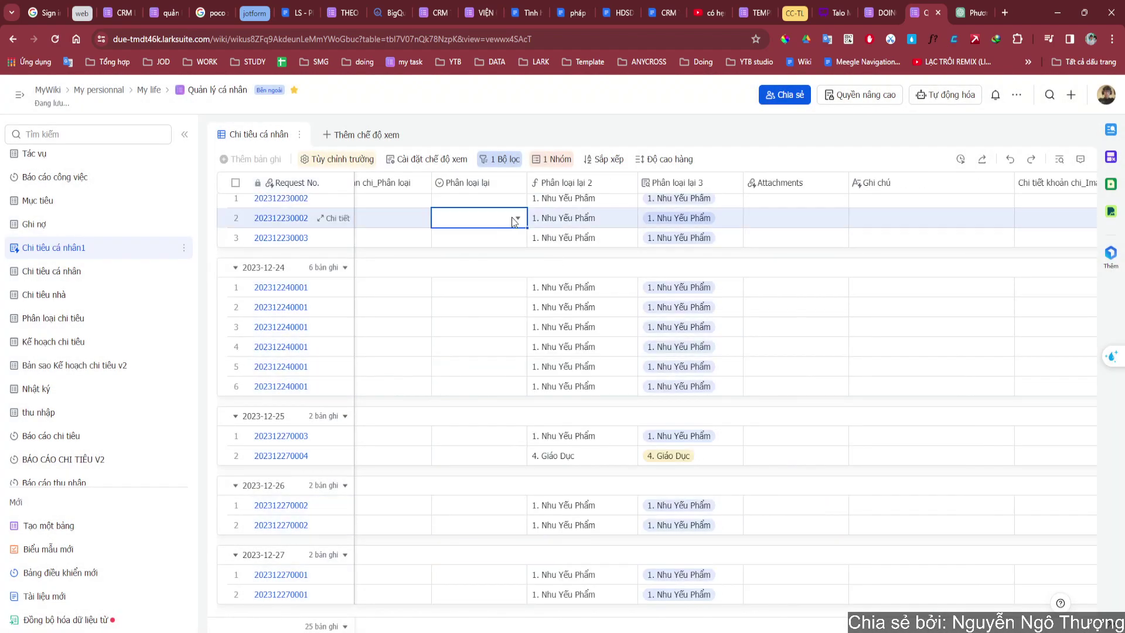
Compare Phân loại lại 2 and Phân loại lại 3 across the date groups, and view the Phân loại lại options for the second 2023-12-25 record
scroll(519, 234, "up", 3)
scroll(586, 263, "up", 3)
scroll(666, 272, "left", 3)
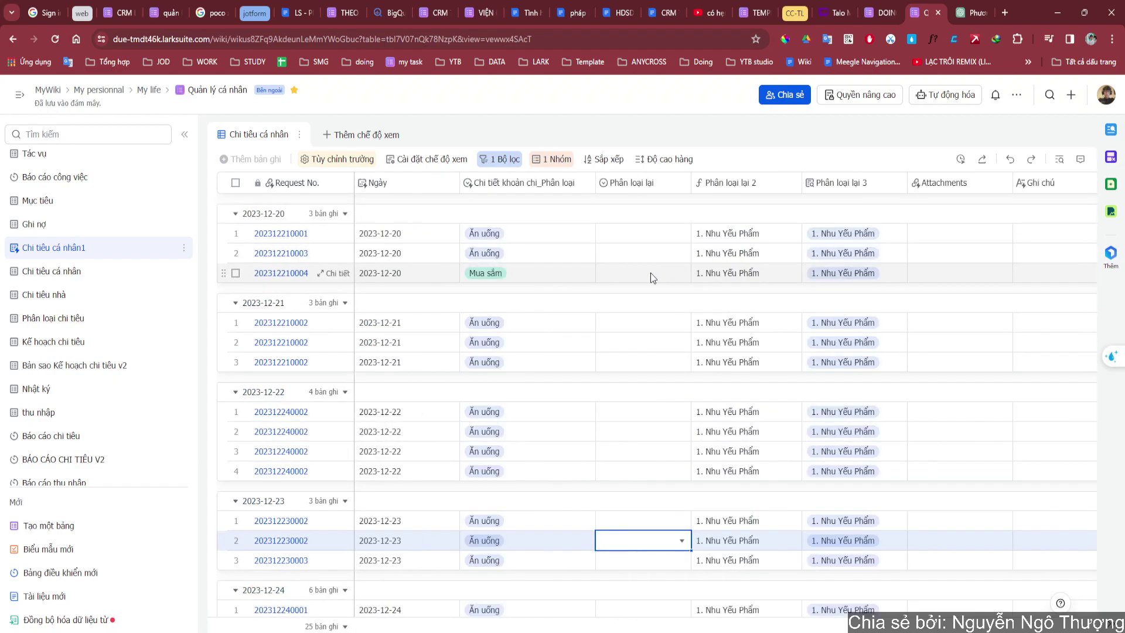
scroll(657, 280, "down", 5)
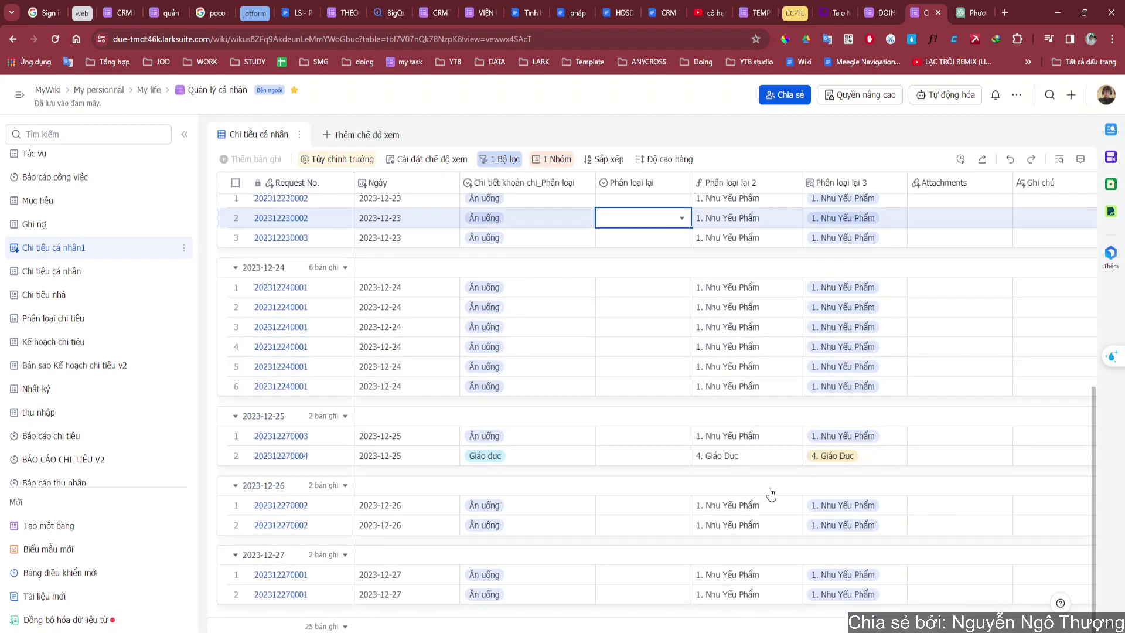
left_click(873, 455)
left_click(651, 456)
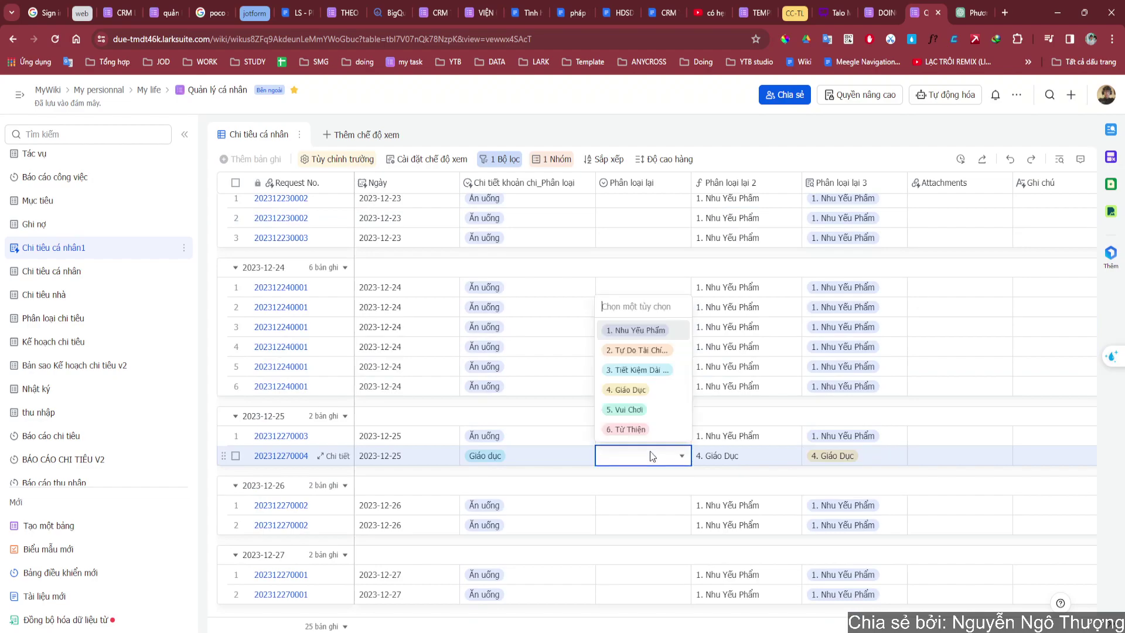
key("Return")
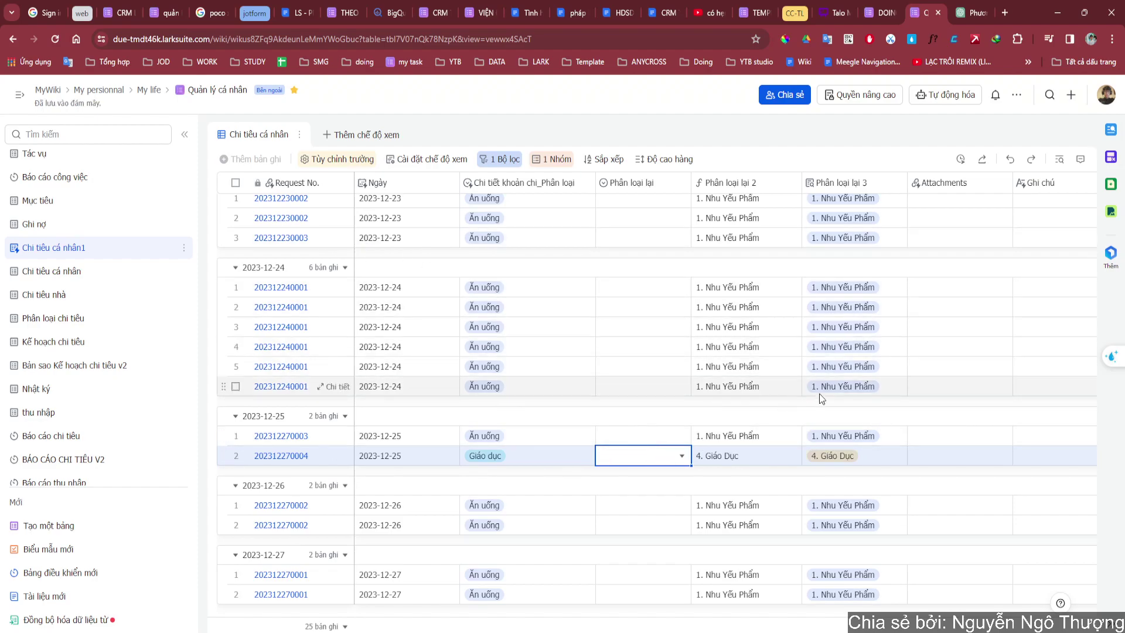
left_click(868, 187)
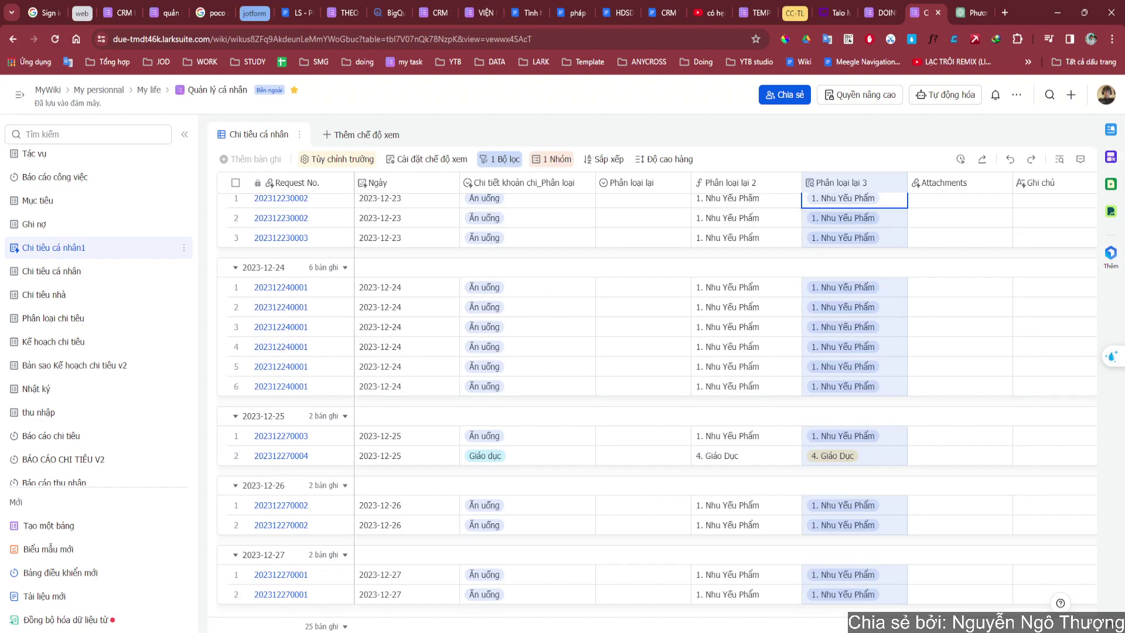